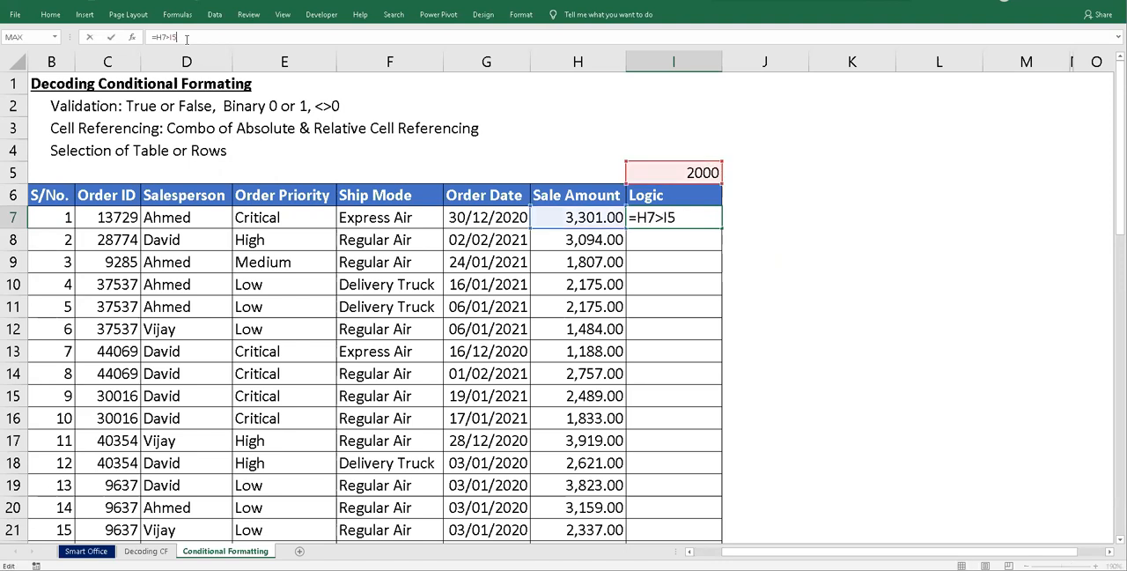
- Make the I5 reference absolute in I7's formula, =H7>$I$5, and fill the formula down the Logic column
{"action": "key", "text": "F4"}
{"action": "key", "text": "Return"}
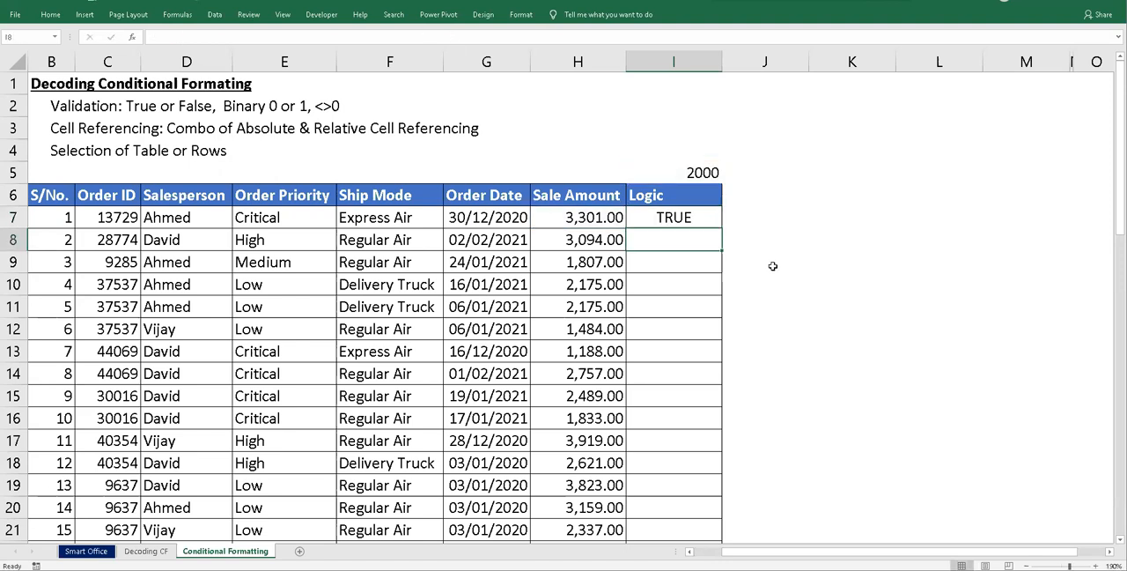
{"action": "left_click", "coordinate": [699, 219]}
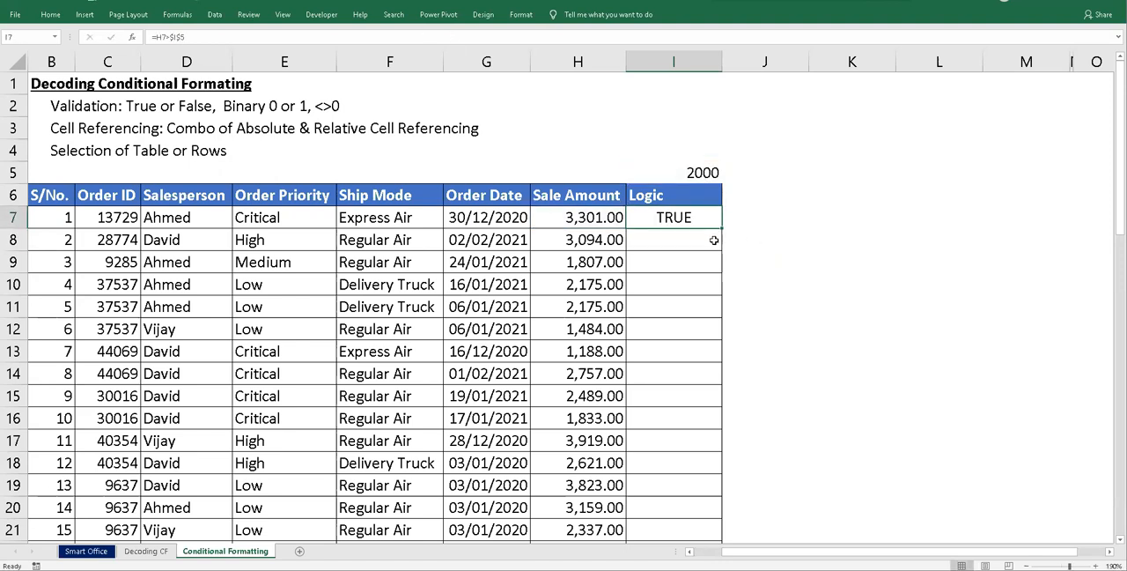
{"action": "double_click", "coordinate": [721, 225]}
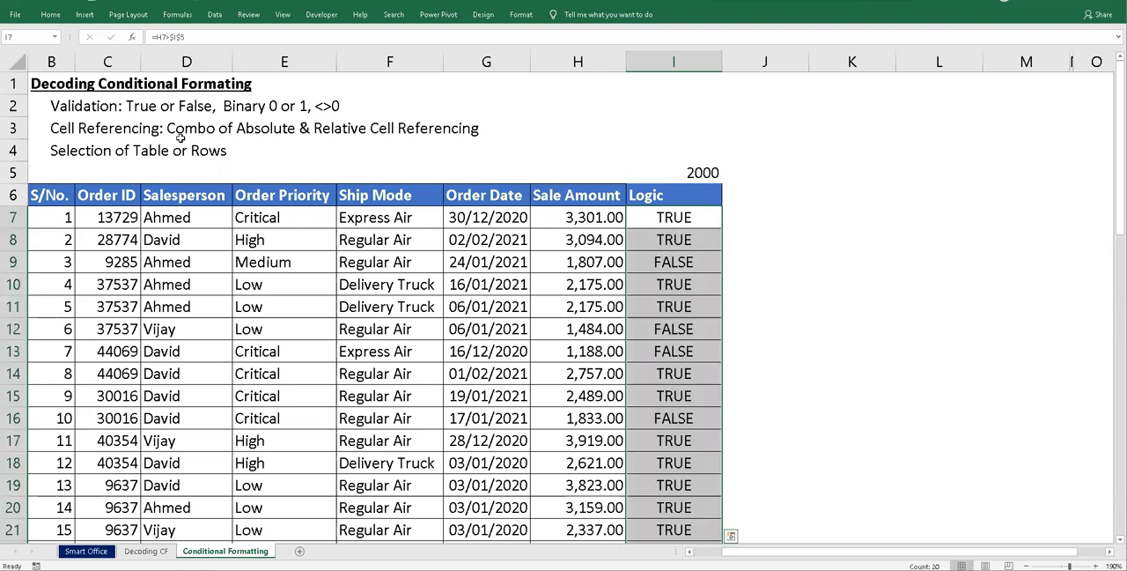
{"action": "left_click", "coordinate": [148, 128]}
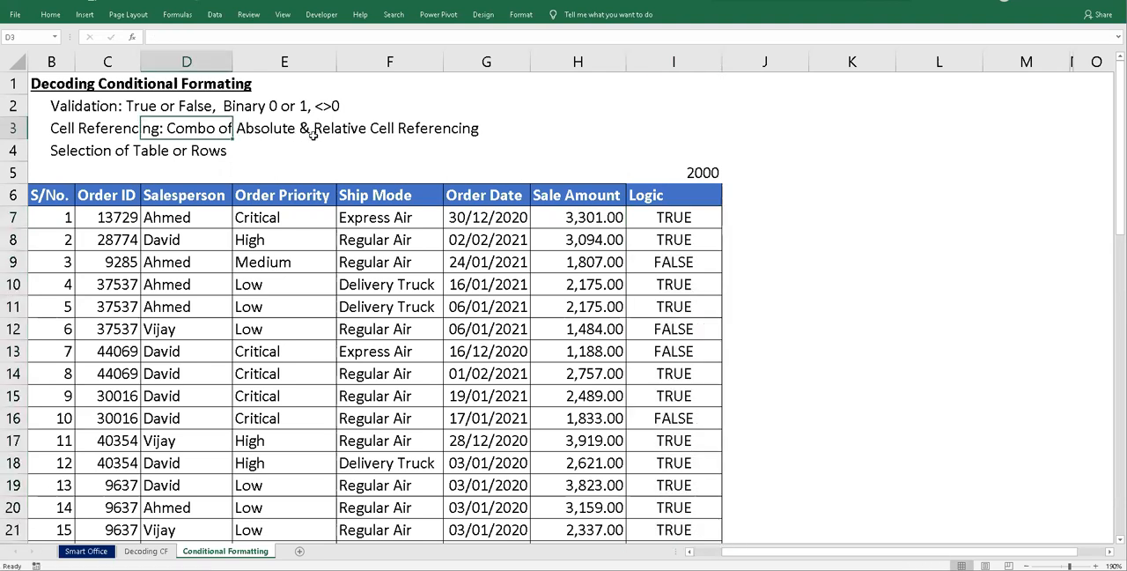
- Inspect the filled-down Logic formulas in I8, I13 and I17 to check their cell references
{"action": "left_click", "coordinate": [697, 240]}
{"action": "key", "text": "F2"}
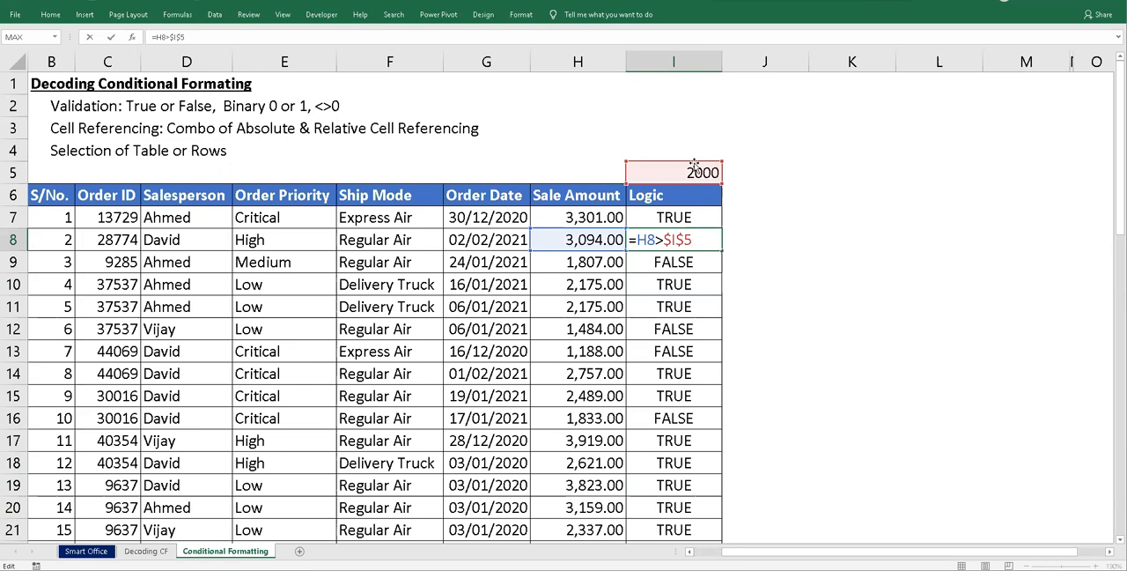
{"action": "key", "text": "Escape"}
{"action": "left_click", "coordinate": [674, 350]}
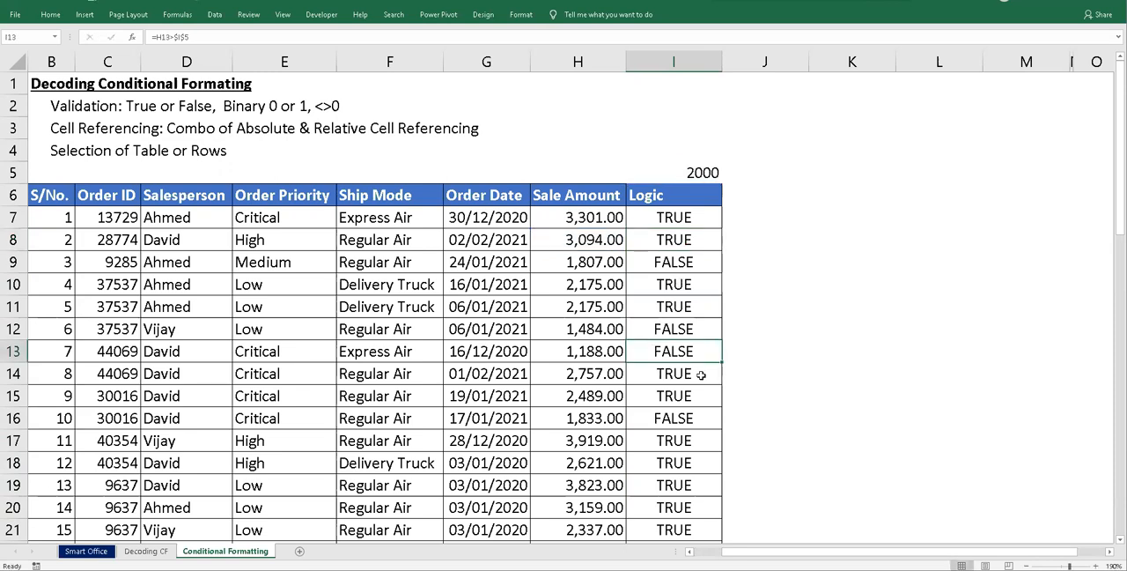
{"action": "key", "text": "F2"}
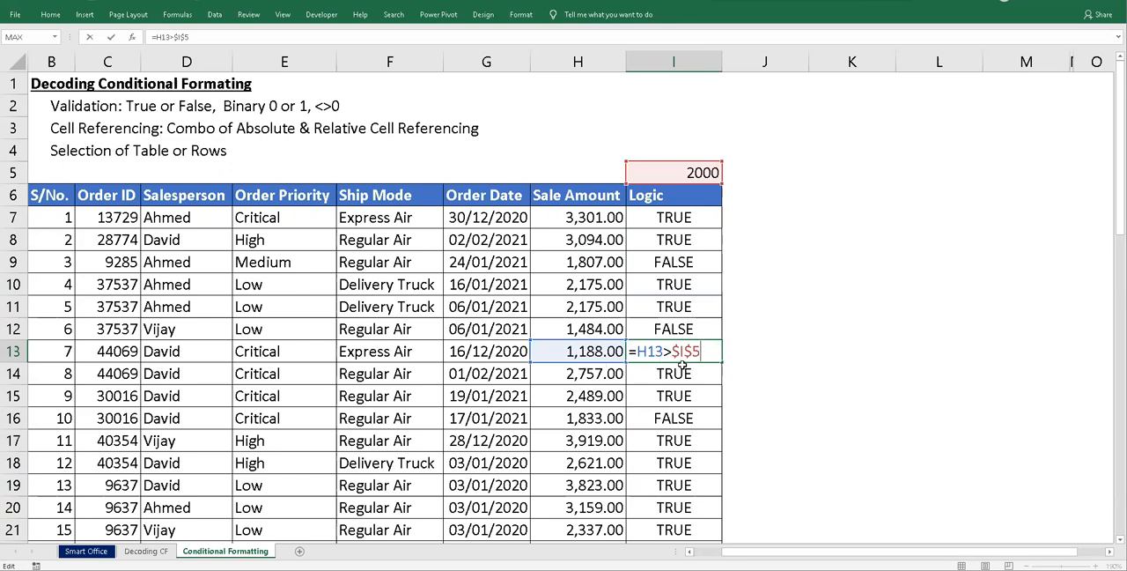
{"action": "key", "text": "Escape"}
{"action": "left_click", "coordinate": [680, 445]}
{"action": "key", "text": "F2"}
{"action": "key", "text": "Escape"}
- Format the threshold value in I5 with a thousands separator and no decimals
{"action": "left_click", "coordinate": [696, 169]}
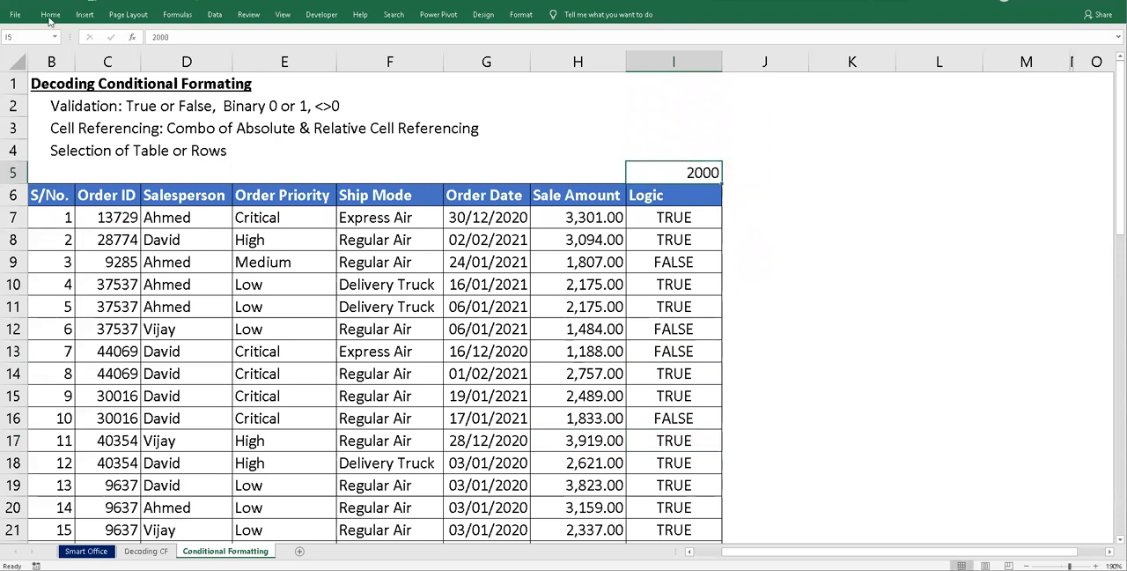
{"action": "left_click", "coordinate": [50, 15]}
{"action": "left_click", "coordinate": [445, 55]}
{"action": "left_click", "coordinate": [474, 54]}
{"action": "left_click", "coordinate": [473, 55]}
{"action": "left_click", "coordinate": [604, 148]}
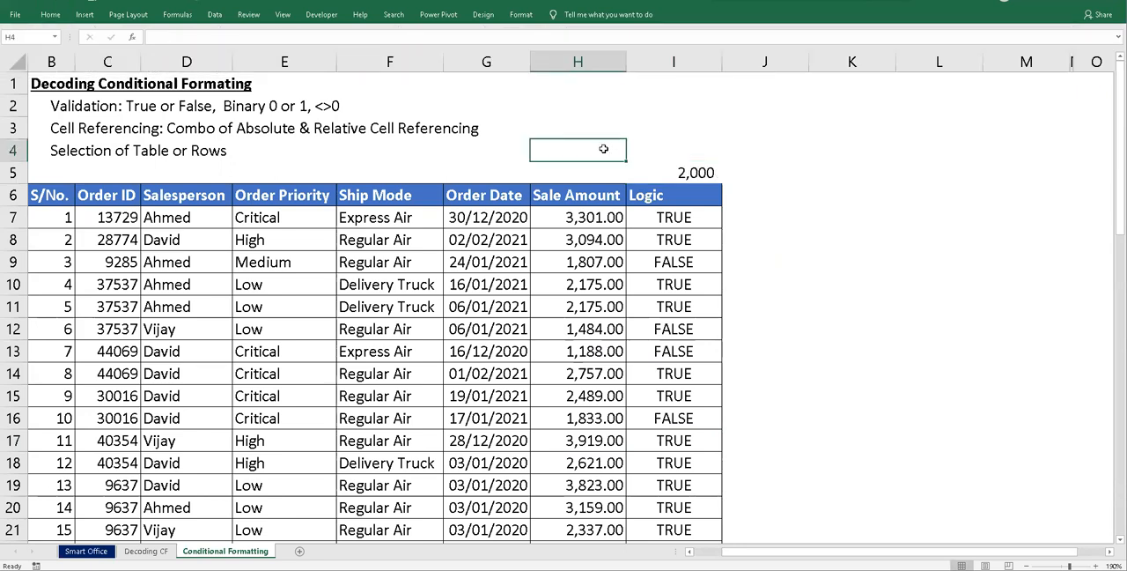
- Select the sale amounts H7:H26 and examine the total formula in G28
{"action": "left_click", "coordinate": [598, 220]}
{"action": "left_click_drag", "start_coordinate": [599, 217], "coordinate": [586, 461]}
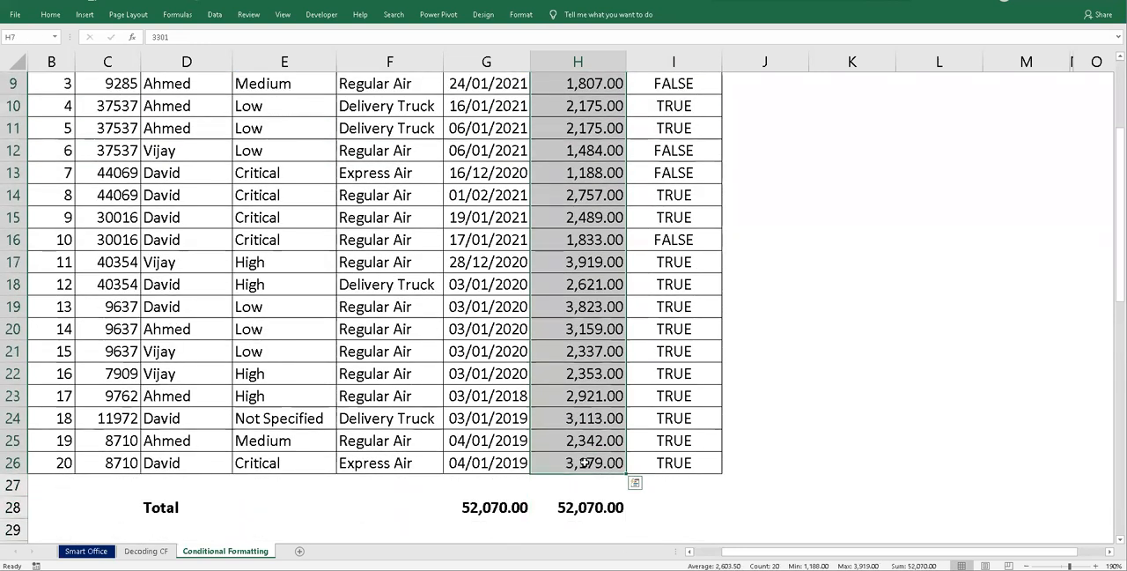
{"action": "left_click", "coordinate": [489, 512]}
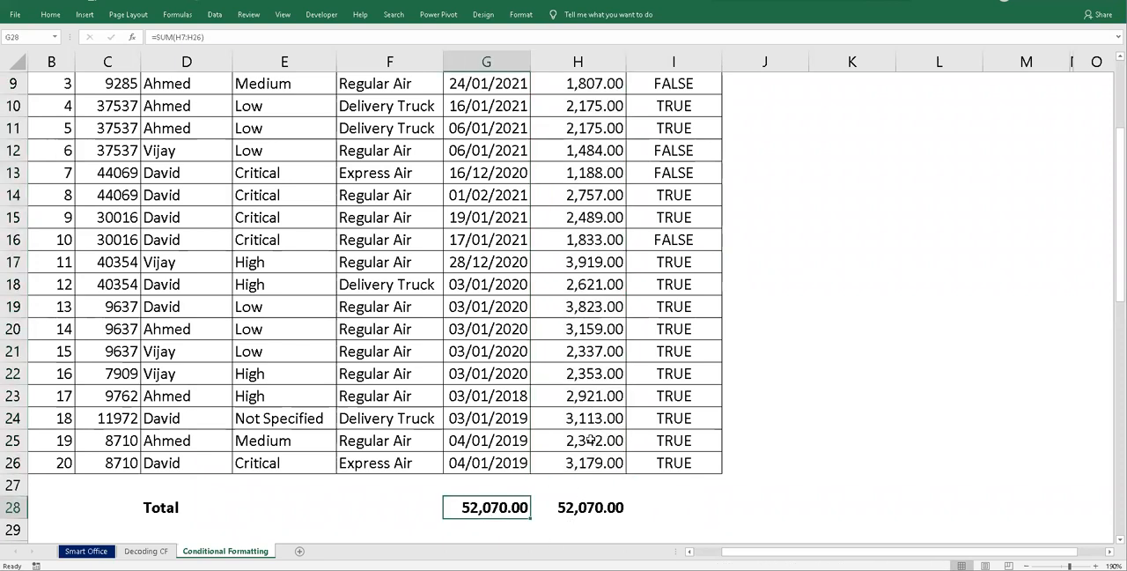
{"action": "scroll", "coordinate": [583, 492], "scroll_direction": "up", "scroll_amount": 3}
- Begin a SUBTOTAL formula in H5 using function number 9 (SUM)
{"action": "left_click", "coordinate": [588, 169]}
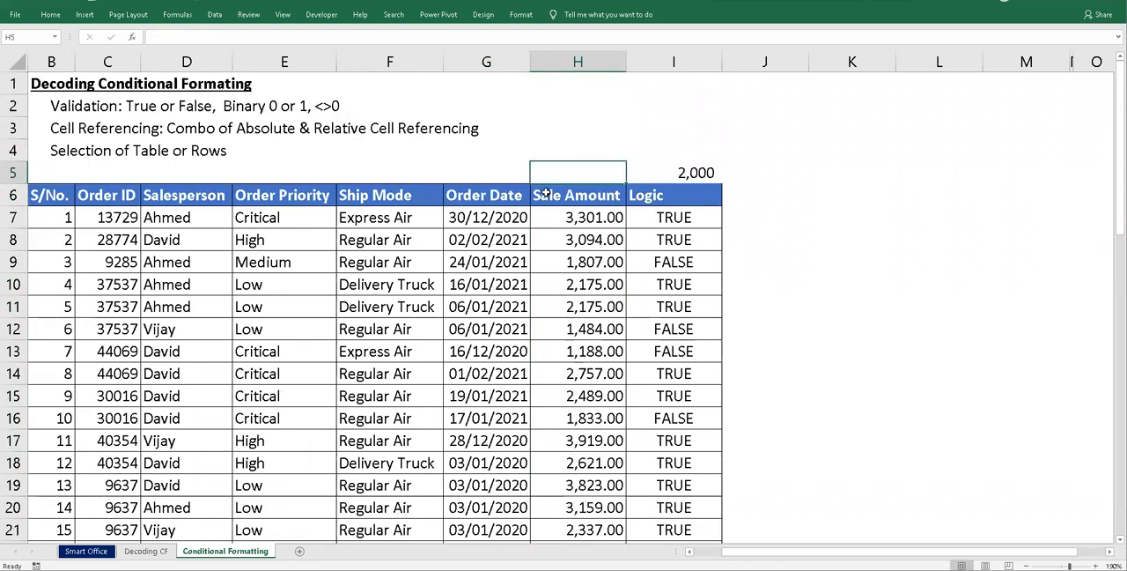
{"action": "left_click", "coordinate": [58, 16]}
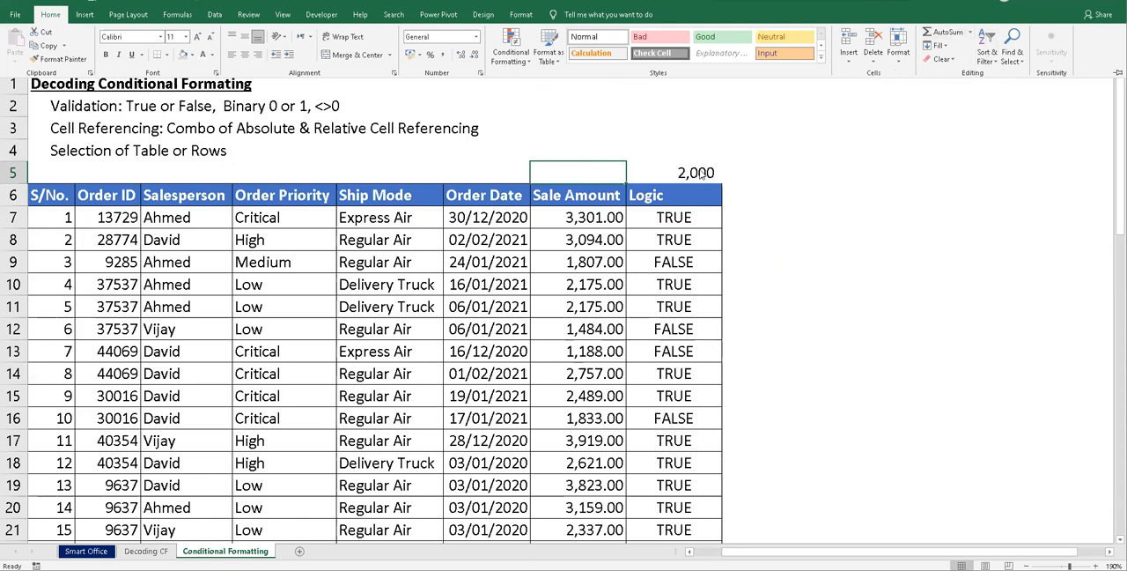
{"action": "type", "text": "=SUB"}
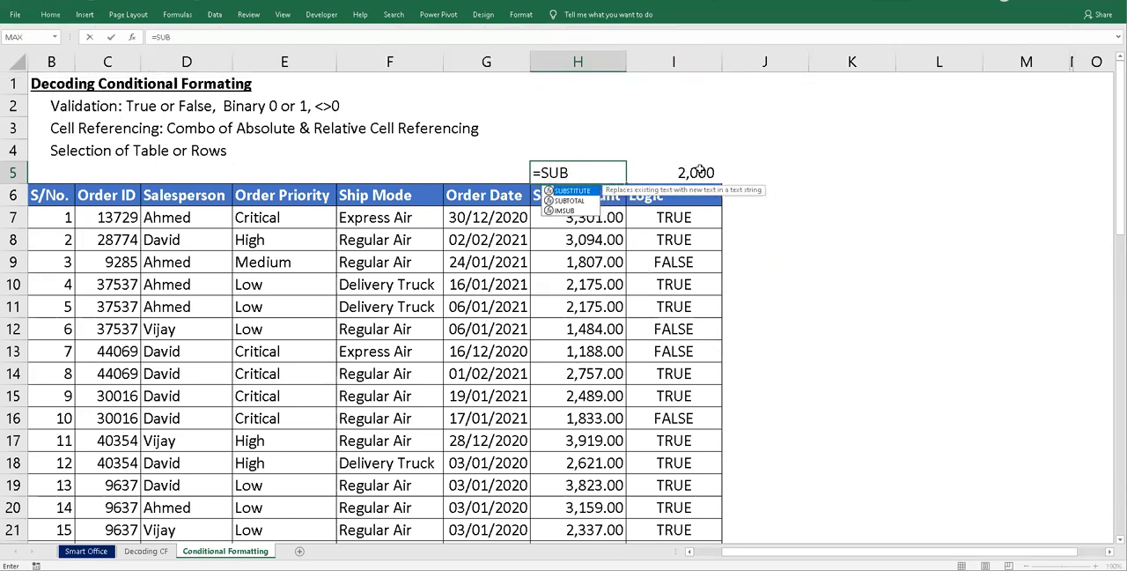
{"action": "key", "text": "Down"}
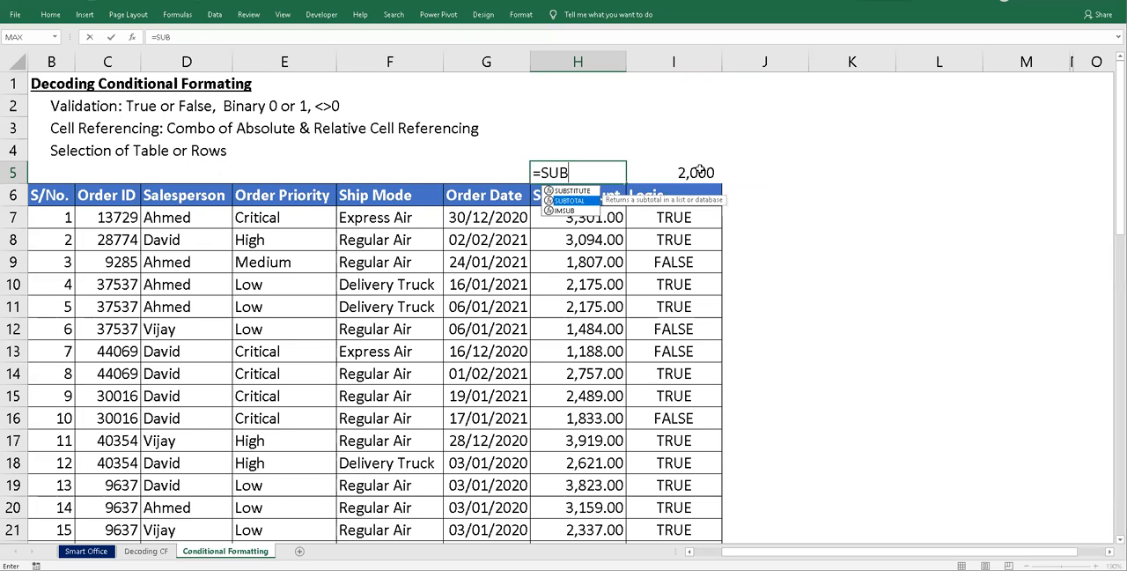
{"action": "key", "text": "Tab"}
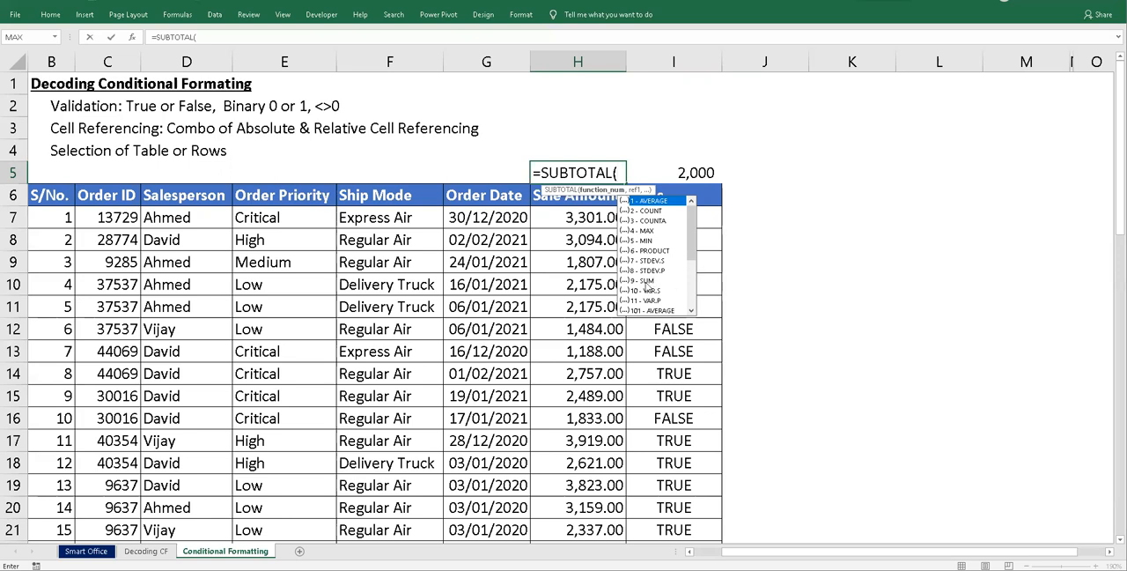
{"action": "left_click", "coordinate": [647, 280]}
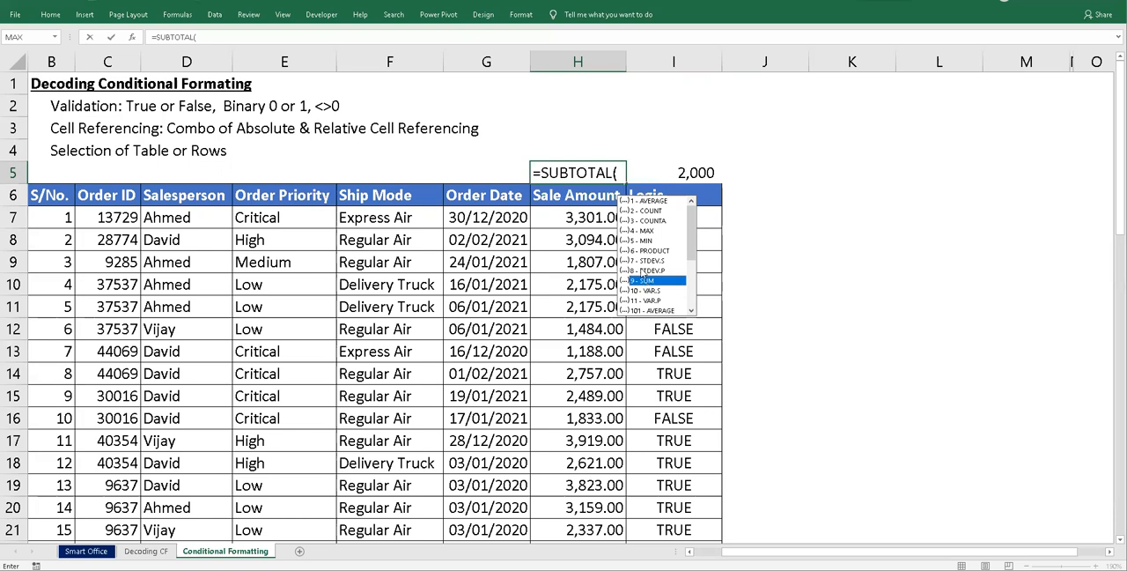
{"action": "key", "text": "Tab"}
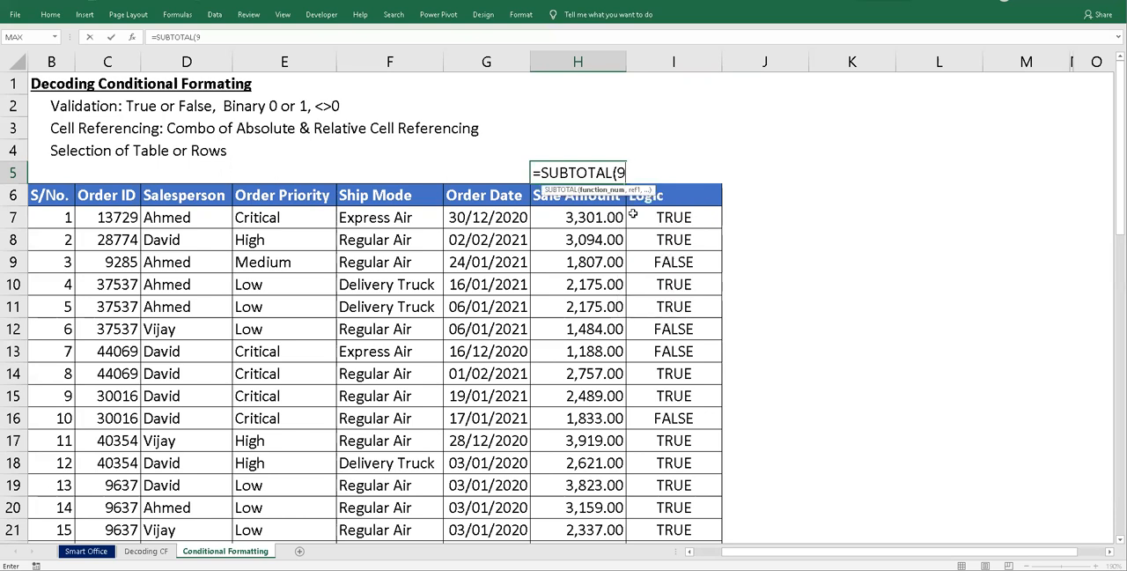
- Complete the H5 formula as =SUBTOTAL(9,H7:H26) by supplying the sale amounts as the reference range
{"action": "type", "text": ","}
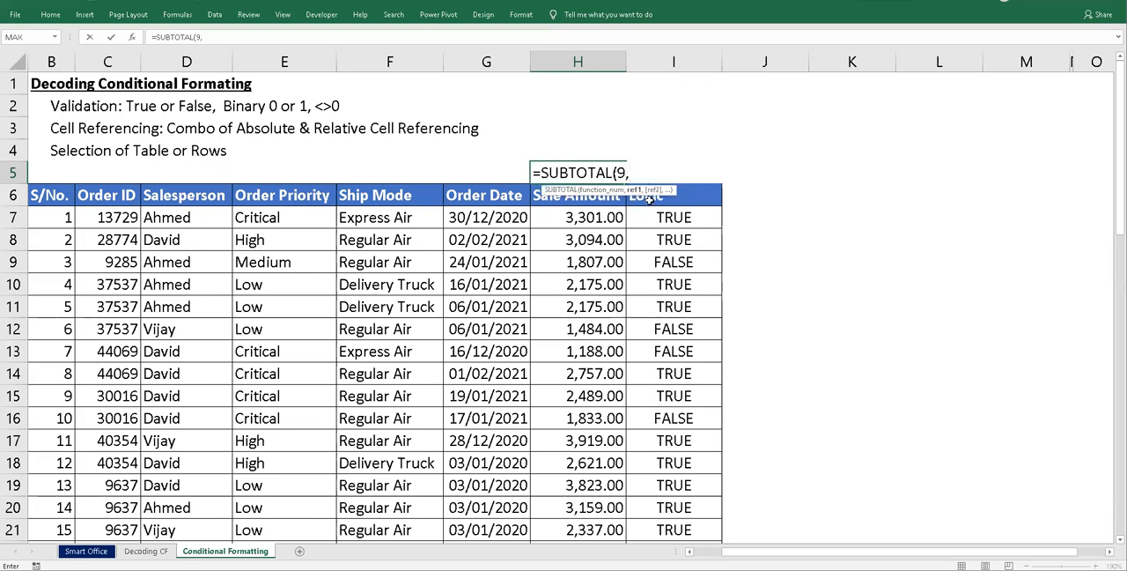
{"action": "left_click_drag", "start_coordinate": [573, 218], "coordinate": [581, 462]}
{"action": "left_click_drag", "start_coordinate": [579, 529], "coordinate": [581, 509]}
{"action": "scroll", "coordinate": [616, 458], "scroll_direction": "up", "scroll_amount": 1}
{"action": "key", "text": "Return"}
{"action": "scroll", "coordinate": [658, 421], "scroll_direction": "up", "scroll_amount": 2}
- Format the subtotal in H5 with a thousands separator and no decimals
{"action": "left_click", "coordinate": [566, 166]}
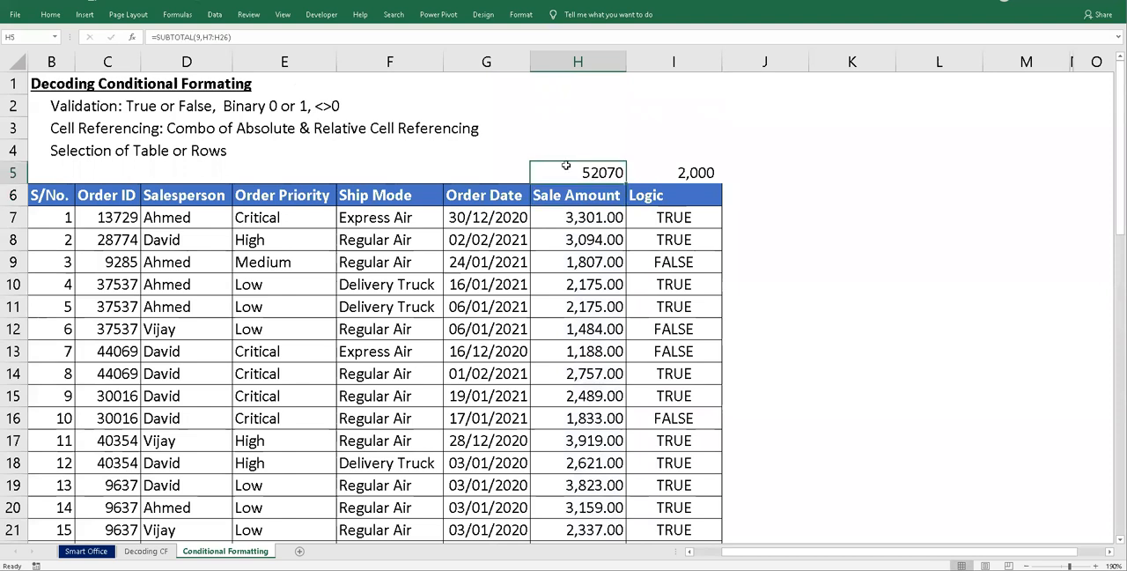
{"action": "left_click", "coordinate": [50, 14]}
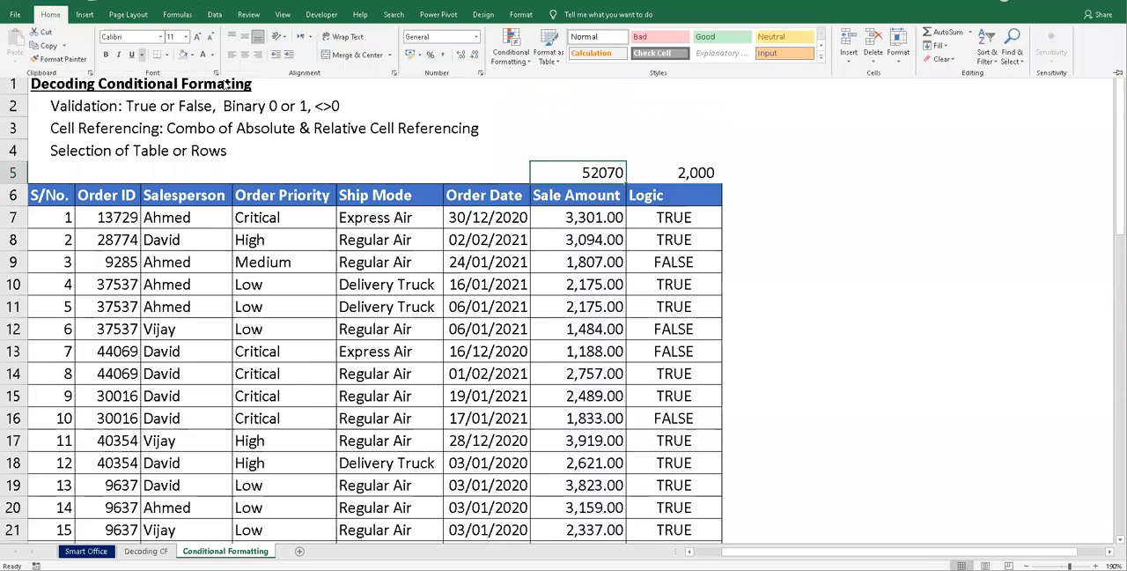
{"action": "left_click", "coordinate": [443, 55]}
{"action": "double_click", "coordinate": [473, 54]}
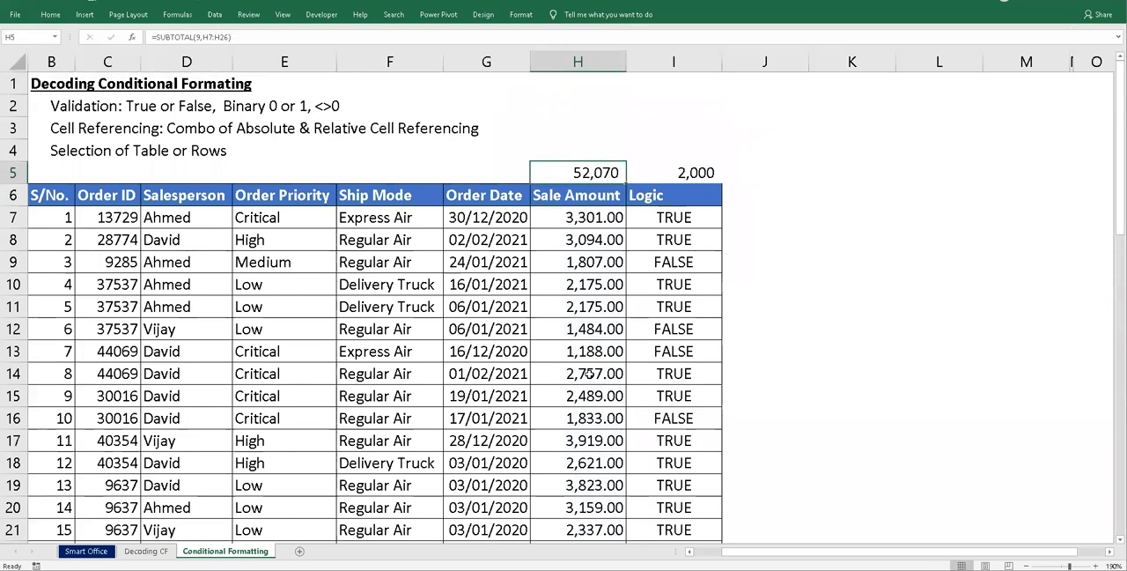
- Enter an AutoSum total for the sale amounts in H28 and clear the duplicate total in G28
{"action": "scroll", "coordinate": [588, 377], "scroll_direction": "down", "scroll_amount": 7}
{"action": "left_click", "coordinate": [574, 218]}
{"action": "key", "text": "alt+equal"}
{"action": "key", "text": "Return"}
{"action": "key", "text": "Up"}
{"action": "key", "text": "Left"}
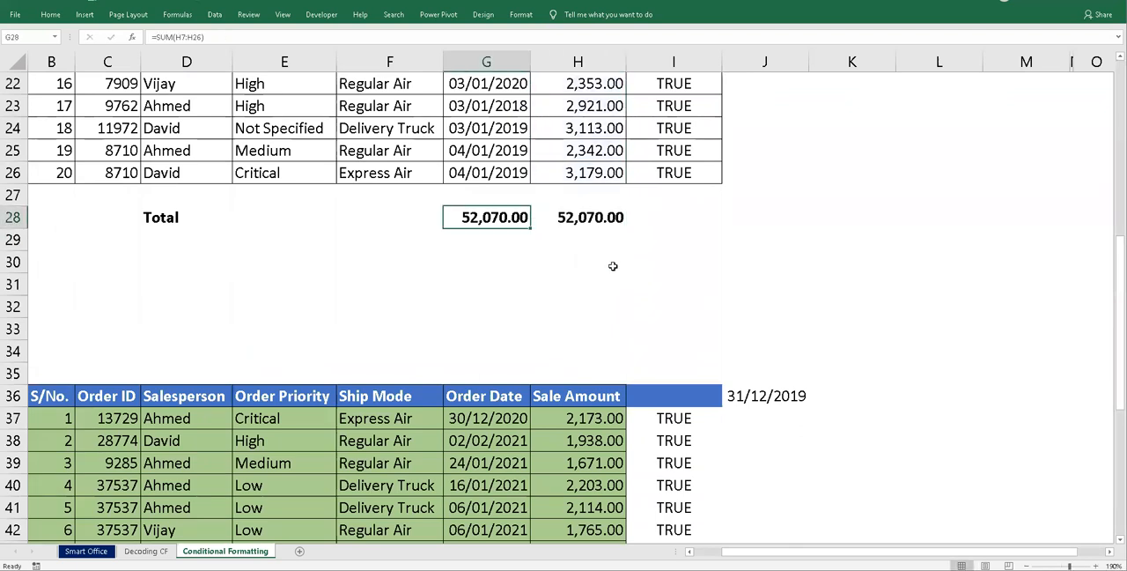
{"action": "key", "text": "Delete"}
{"action": "key", "text": "Right"}
- Make the subtotal and threshold values in H5:I5 bold
{"action": "scroll", "coordinate": [613, 266], "scroll_direction": "up", "scroll_amount": 7}
{"action": "left_click_drag", "start_coordinate": [592, 173], "coordinate": [660, 170]}
{"action": "key", "text": "ctrl+b"}
- Enter the check formula =H5-H28 in H4 to compare the subtotal with the total below the table
{"action": "left_click", "coordinate": [595, 150]}
{"action": "type", "text": "="}
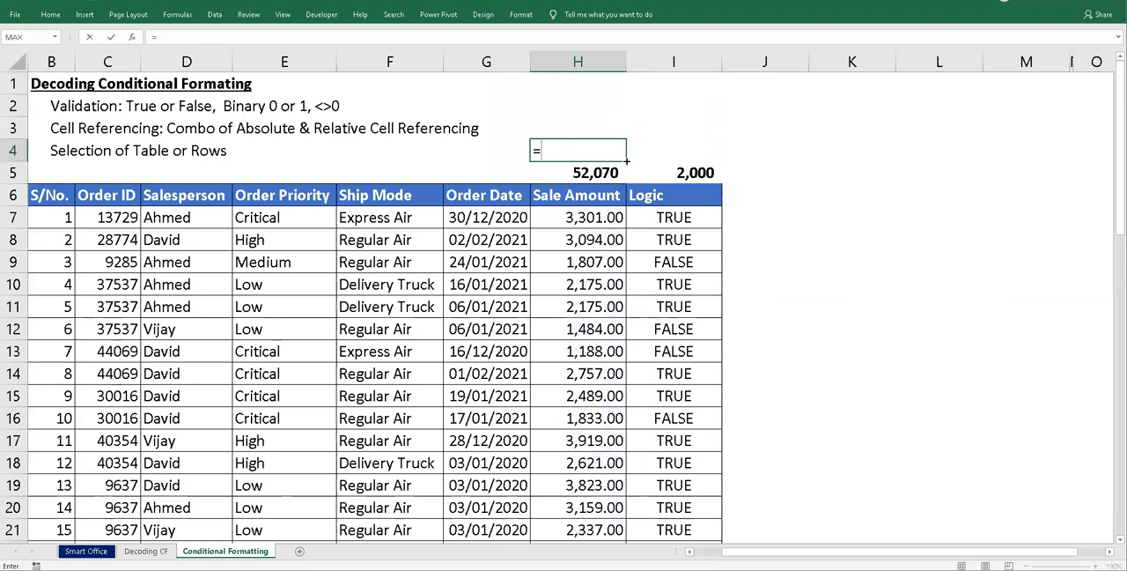
{"action": "key", "text": "Down"}
{"action": "type", "text": "-"}
{"action": "key", "text": "Down"}
{"action": "key", "text": "Down"}
{"action": "key", "text": "Down"}
{"action": "key", "text": "Down"}
{"action": "key", "text": "Down"}
{"action": "key", "text": "Down"}
{"action": "key", "text": "Down"}
{"action": "key", "text": "Down"}
{"action": "key", "text": "Down"}
{"action": "key", "text": "Down"}
{"action": "key", "text": "Down"}
{"action": "key", "text": "Down"}
{"action": "key", "text": "Down"}
{"action": "key", "text": "Down"}
{"action": "key", "text": "Down"}
{"action": "key", "text": "Down"}
{"action": "key", "text": "Down"}
{"action": "key", "text": "Down"}
{"action": "key", "text": "Down"}
{"action": "key", "text": "Down"}
{"action": "key", "text": "Down"}
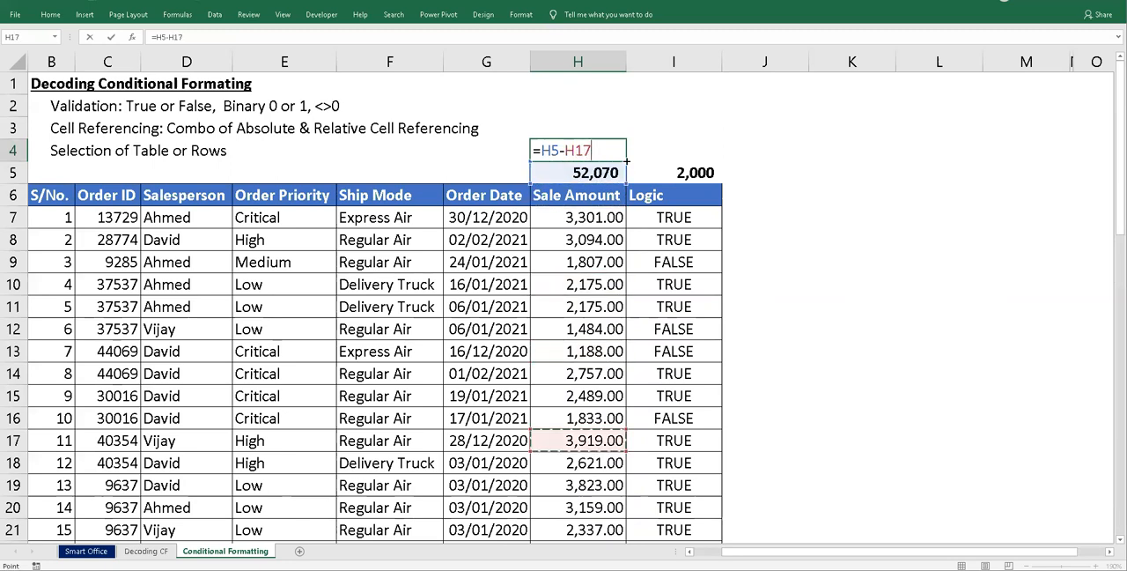
{"action": "key", "text": "ctrl+Return"}
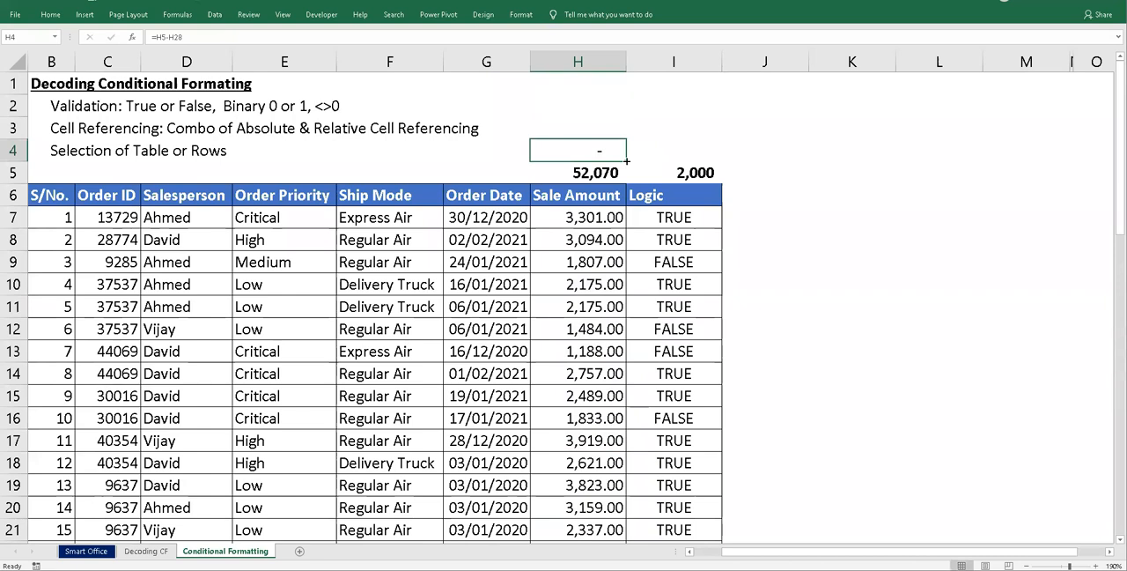
- Copy the logic formula text =H7>$I$5 from I7
{"action": "left_click", "coordinate": [681, 219]}
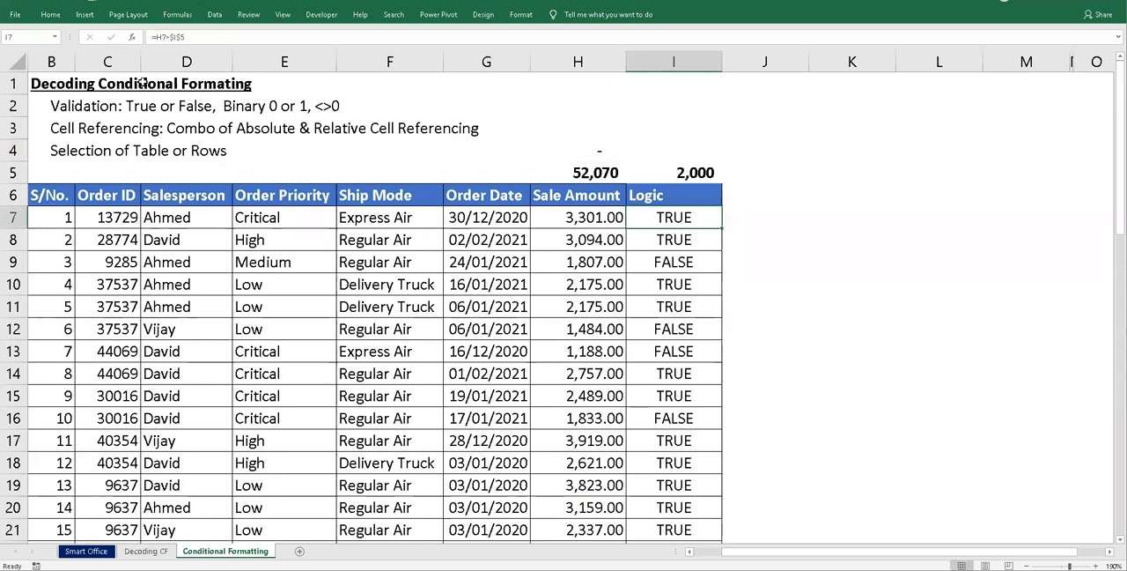
{"action": "left_click_drag", "start_coordinate": [201, 43], "coordinate": [149, 39]}
{"action": "key", "text": "ctrl+c"}
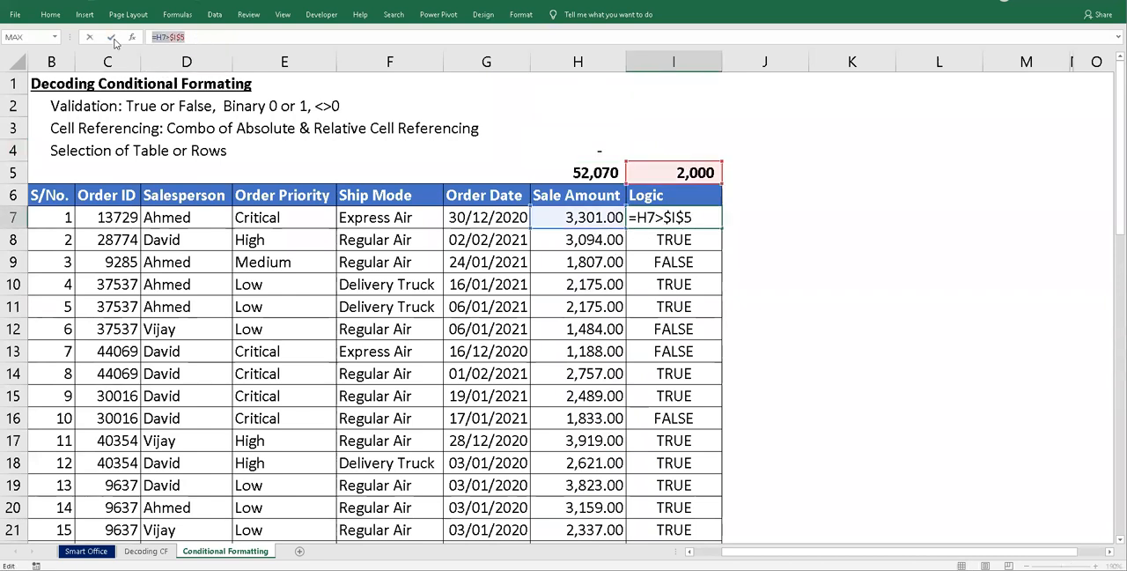
{"action": "key", "text": "ctrl+Return"}
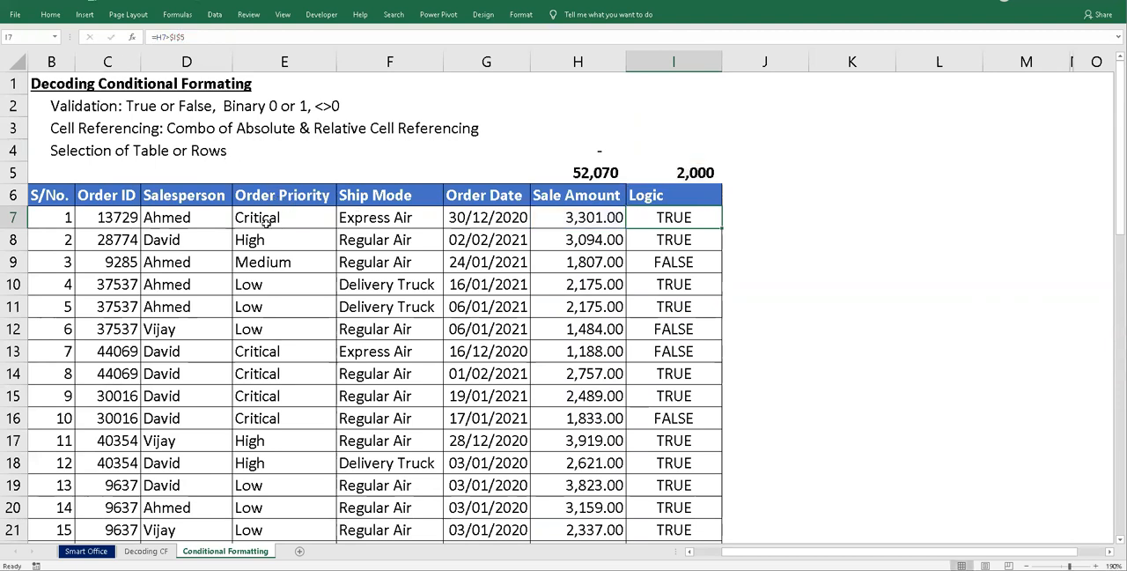
- Start a new formula-based conditional formatting rule for B7:I26 and enter =H7>$I$5 as its condition
{"action": "left_click_drag", "start_coordinate": [53, 217], "coordinate": [688, 501]}
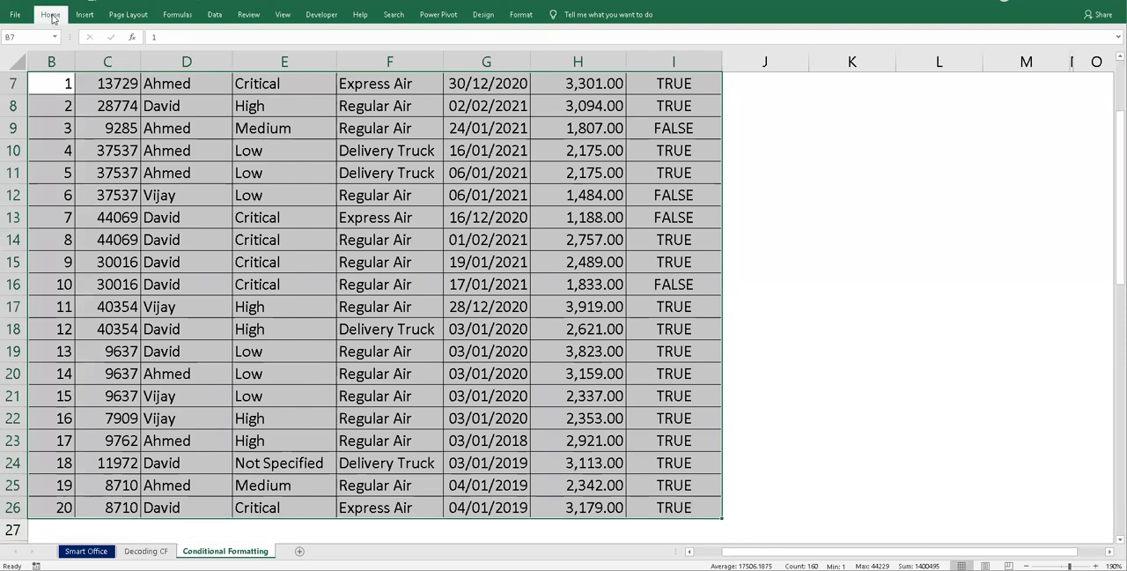
{"action": "left_click", "coordinate": [50, 14]}
{"action": "left_click", "coordinate": [528, 62]}
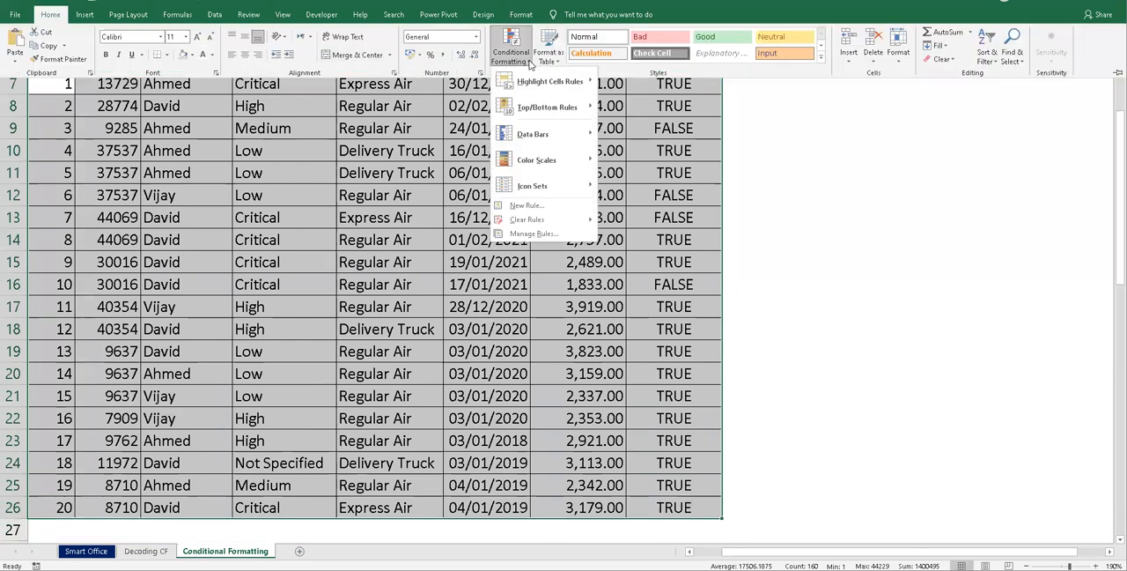
{"action": "left_click", "coordinate": [527, 205]}
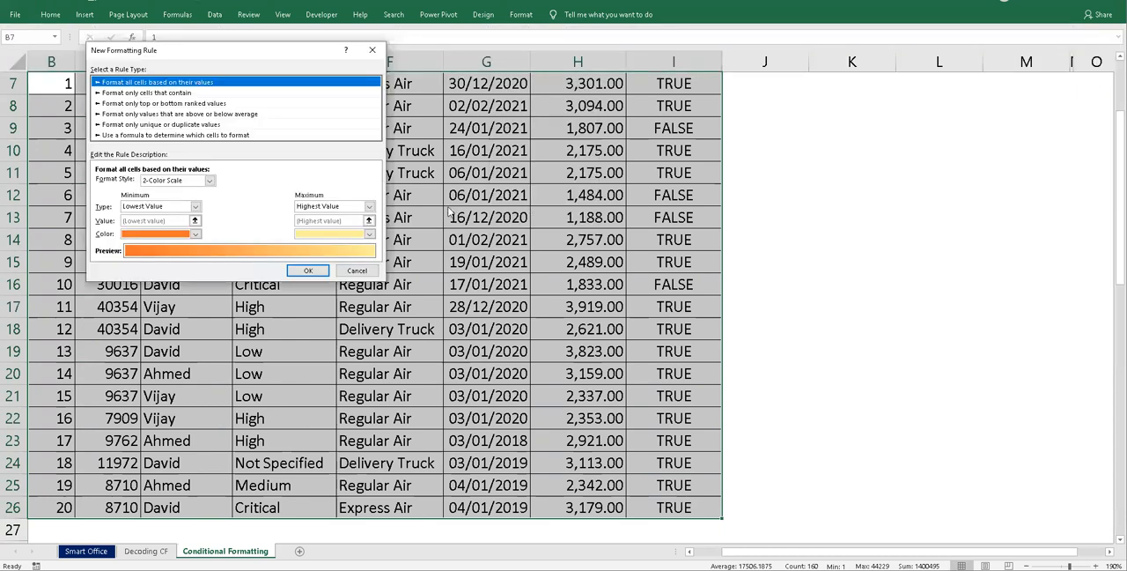
{"action": "left_click", "coordinate": [172, 135]}
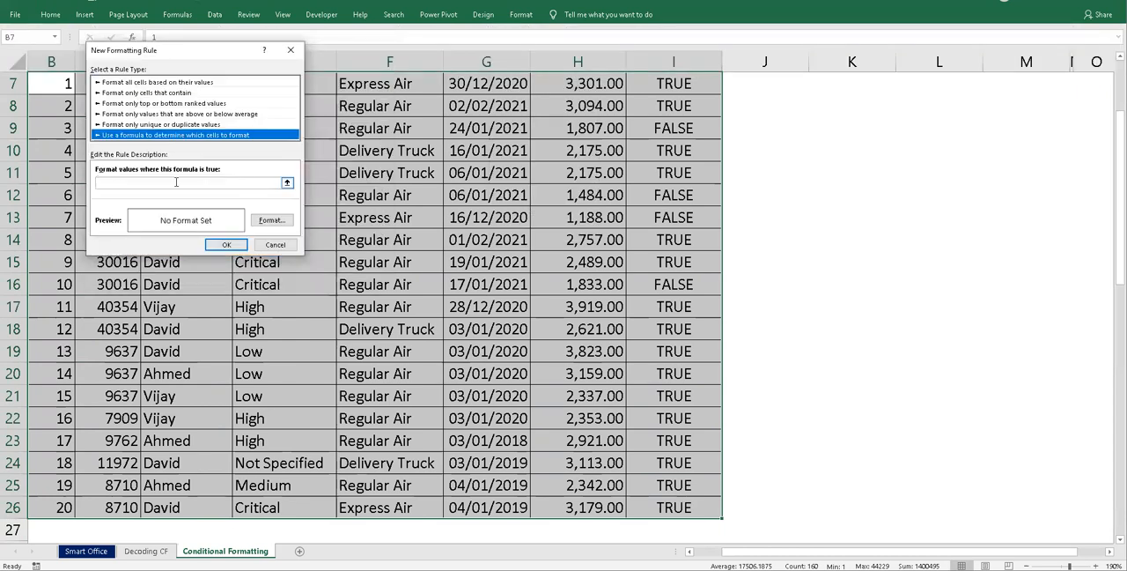
{"action": "left_click", "coordinate": [176, 182]}
{"action": "key", "text": "ctrl+v"}
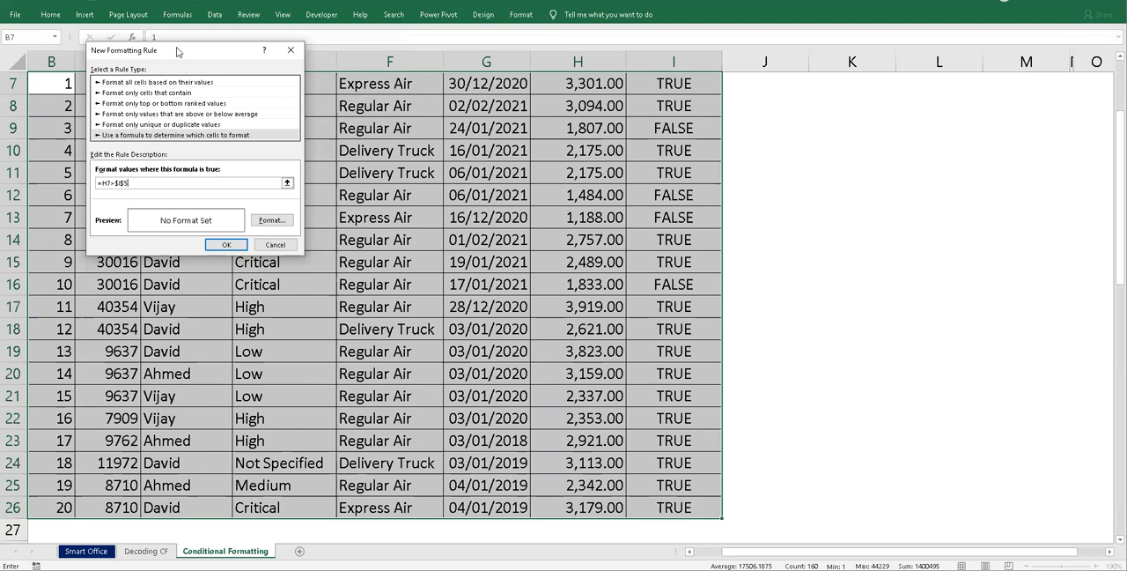
{"action": "left_click_drag", "start_coordinate": [178, 52], "coordinate": [239, 68]}
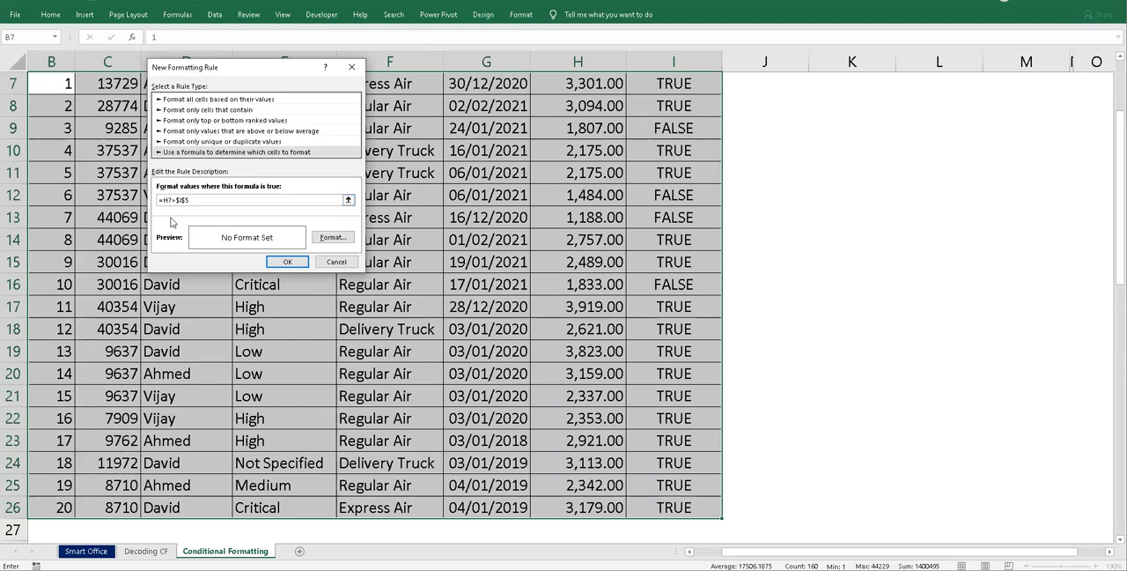
- Lock only column H of the first reference in the rule's condition, making it =$H7>$I$5
{"action": "key", "text": "F4"}
{"action": "key", "text": "F4"}
{"action": "left_click", "coordinate": [214, 201]}
- Give the formula-based rule a solid yellow fill and apply it to the order table
{"action": "left_click", "coordinate": [333, 237]}
{"action": "left_click", "coordinate": [132, 133]}
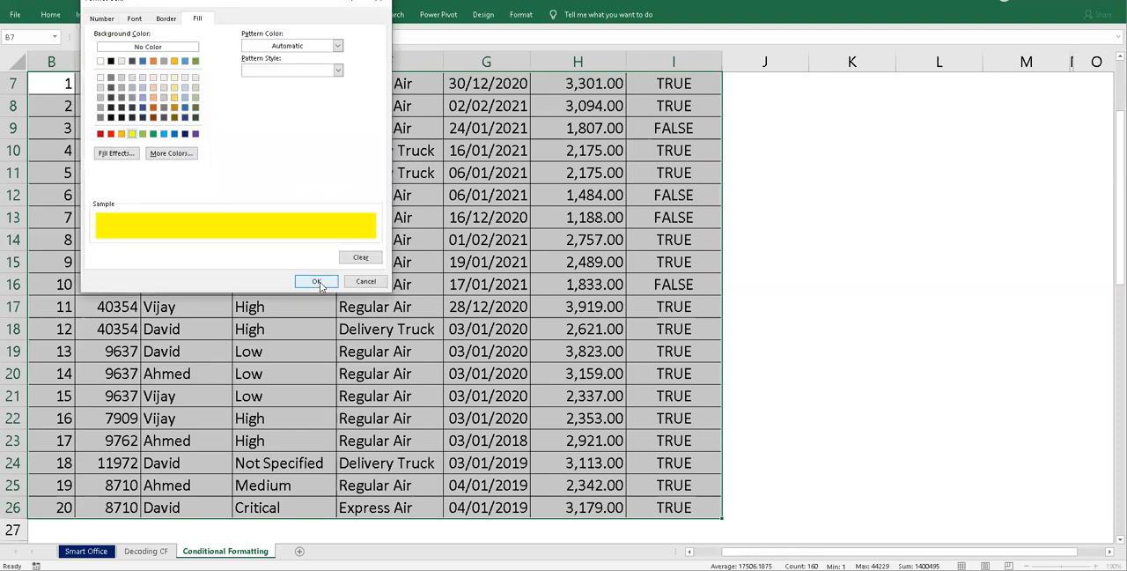
{"action": "left_click", "coordinate": [317, 282]}
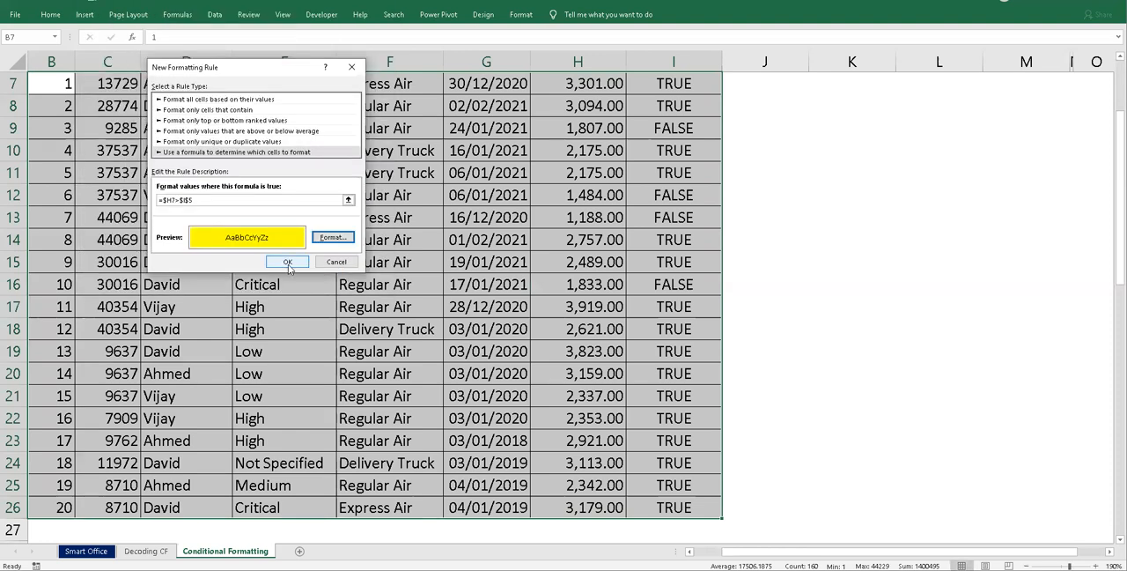
{"action": "left_click", "coordinate": [288, 263]}
- Compare the highlighted rows with the formulas in the Logic column, the sale amounts and the threshold in I5
{"action": "scroll", "coordinate": [632, 264], "scroll_direction": "up", "scroll_amount": 2}
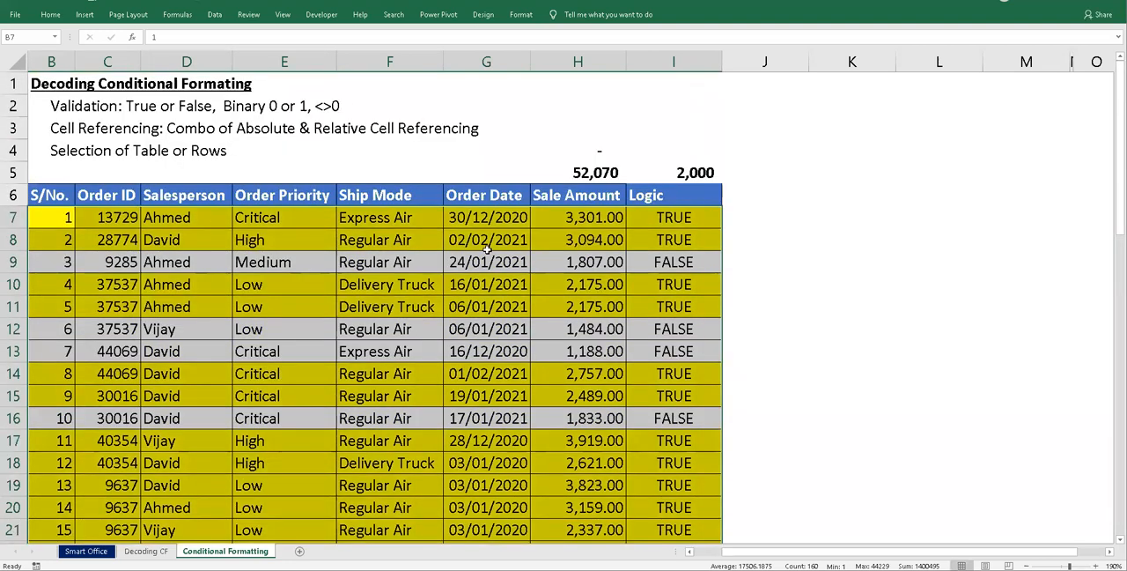
{"action": "left_click", "coordinate": [674, 263]}
{"action": "scroll", "coordinate": [676, 263], "scroll_direction": "down", "scroll_amount": 3}
{"action": "scroll", "coordinate": [676, 264], "scroll_direction": "up", "scroll_amount": 3}
{"action": "left_click", "coordinate": [690, 348]}
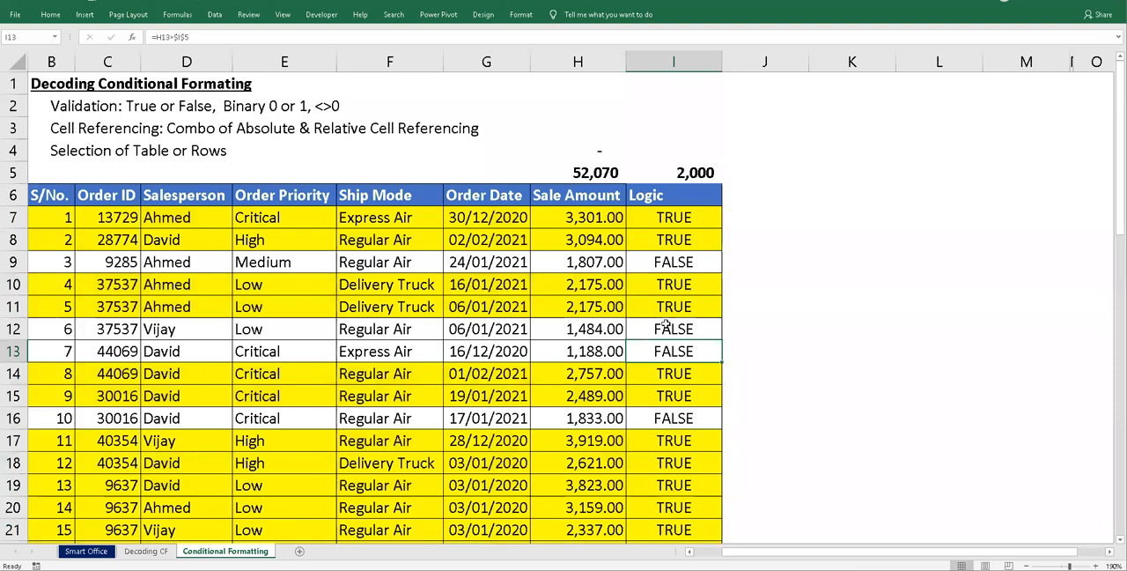
{"action": "left_click", "coordinate": [680, 259]}
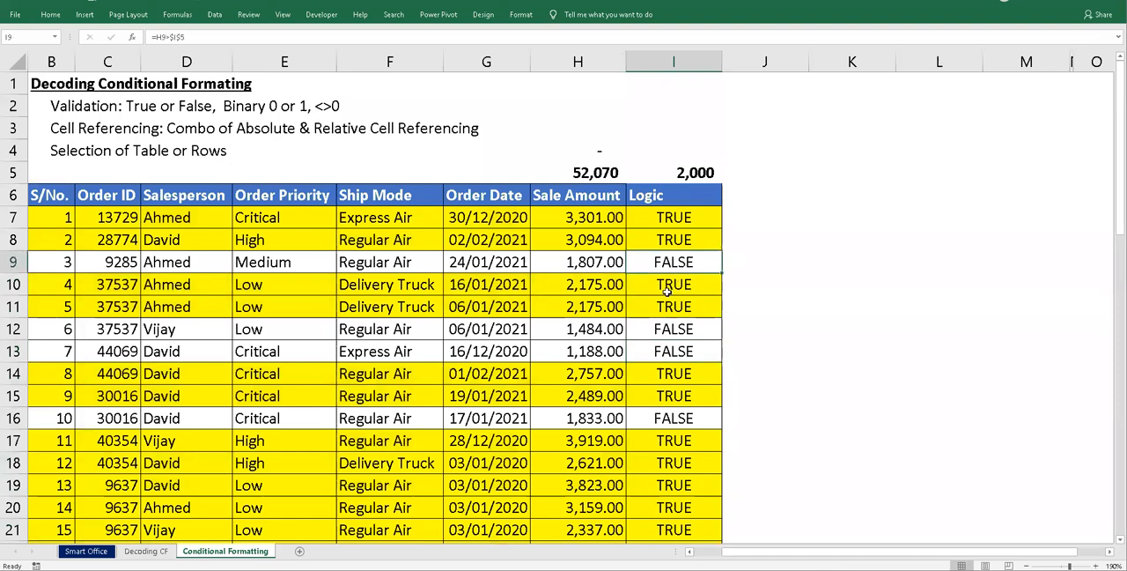
{"action": "left_click", "coordinate": [676, 235]}
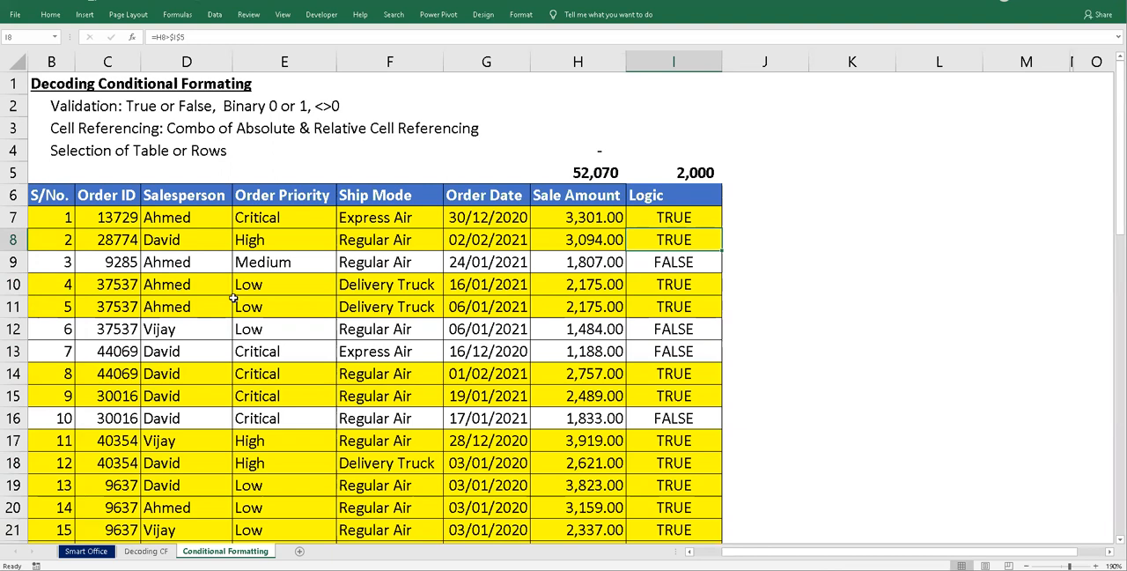
{"action": "left_click", "coordinate": [673, 221]}
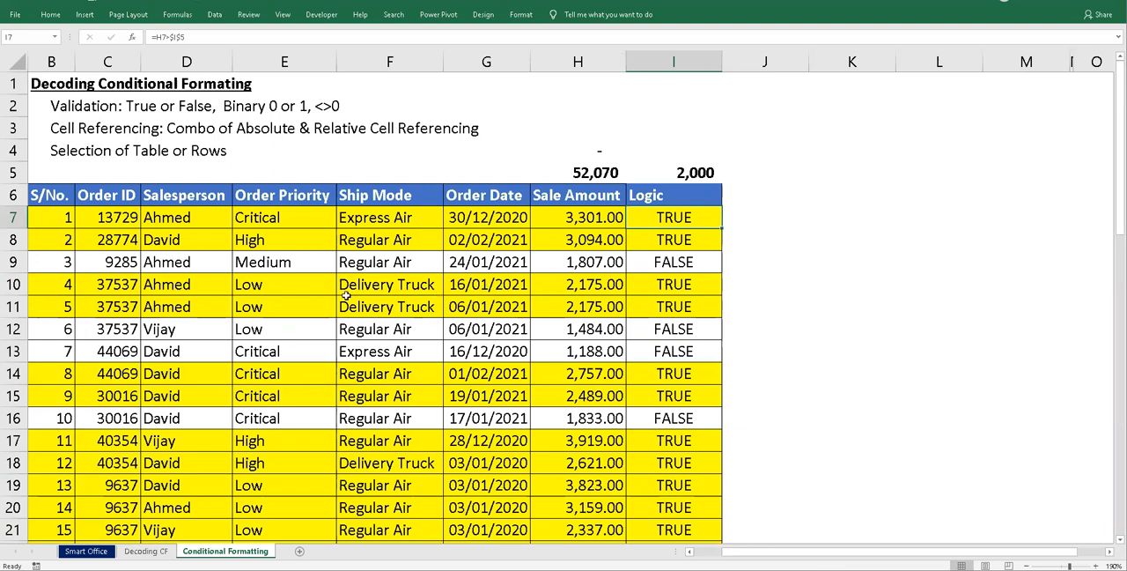
{"action": "left_click", "coordinate": [694, 175]}
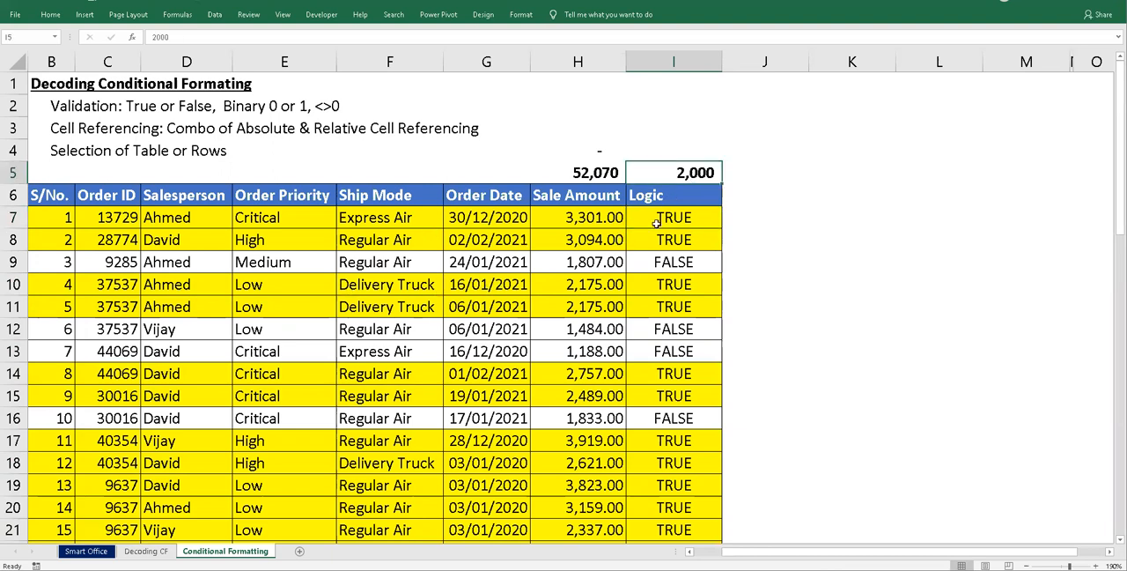
{"action": "left_click", "coordinate": [613, 262]}
- Set the sale amount in H20 to 1875 to test the highlighting rule
{"action": "scroll", "coordinate": [608, 380], "scroll_direction": "down", "scroll_amount": 2}
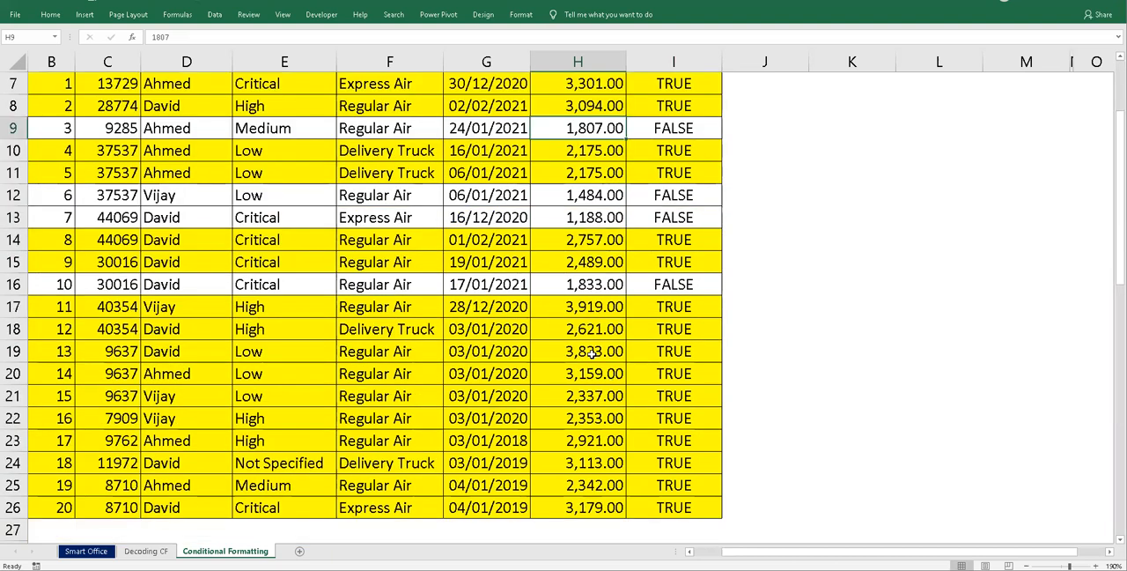
{"action": "left_click", "coordinate": [591, 377]}
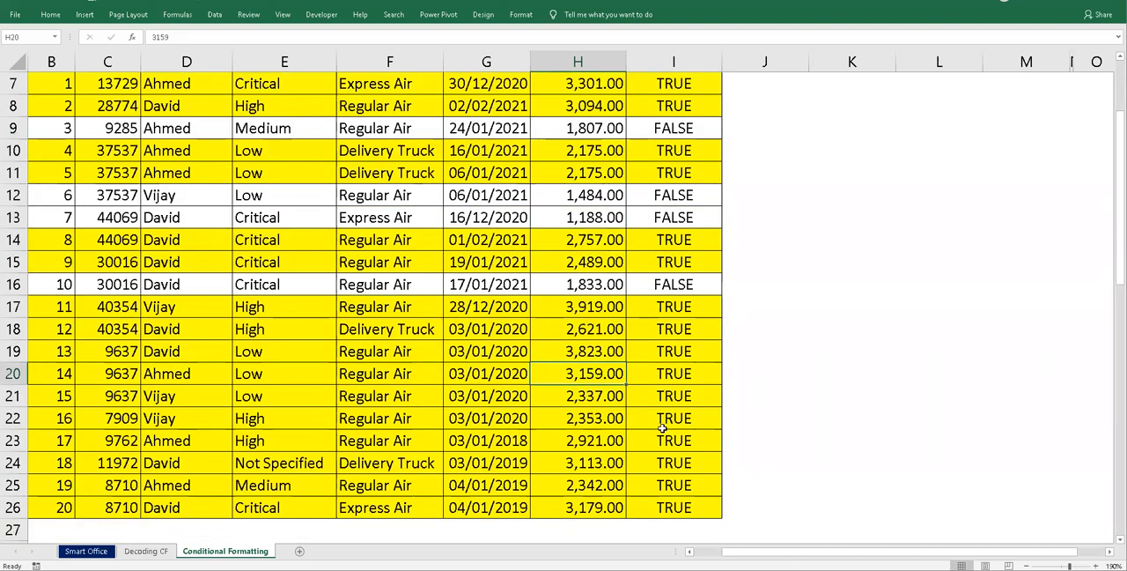
{"action": "type", "text": "18"}
{"action": "type", "text": "5"}
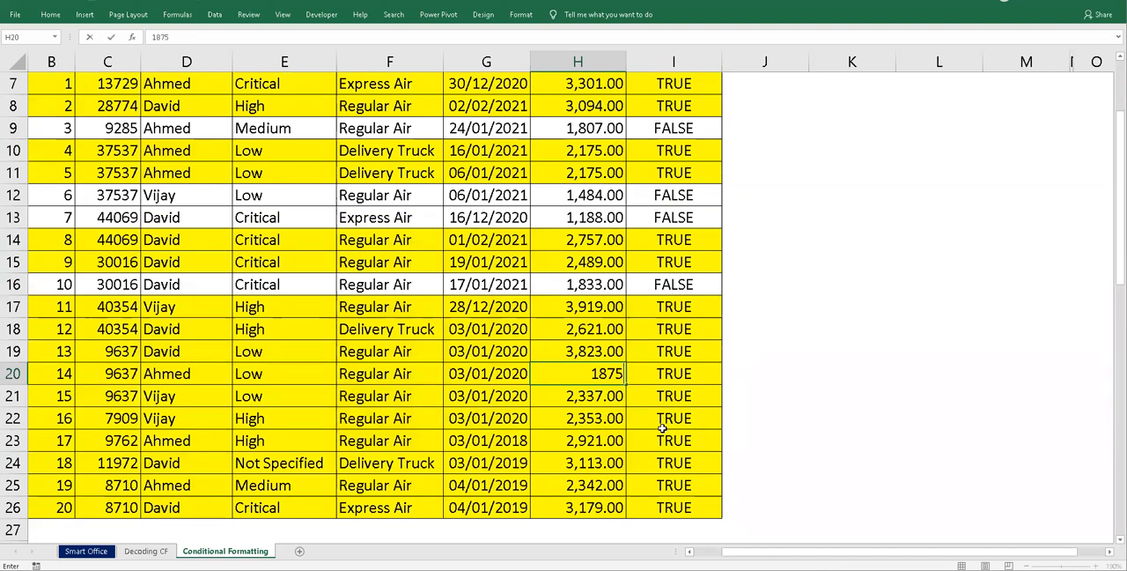
{"action": "key", "text": "Return"}
- Set the sale amounts in H23 to 500 and in H25 to 630
{"action": "key", "text": "Down"}
{"action": "key", "text": "Down"}
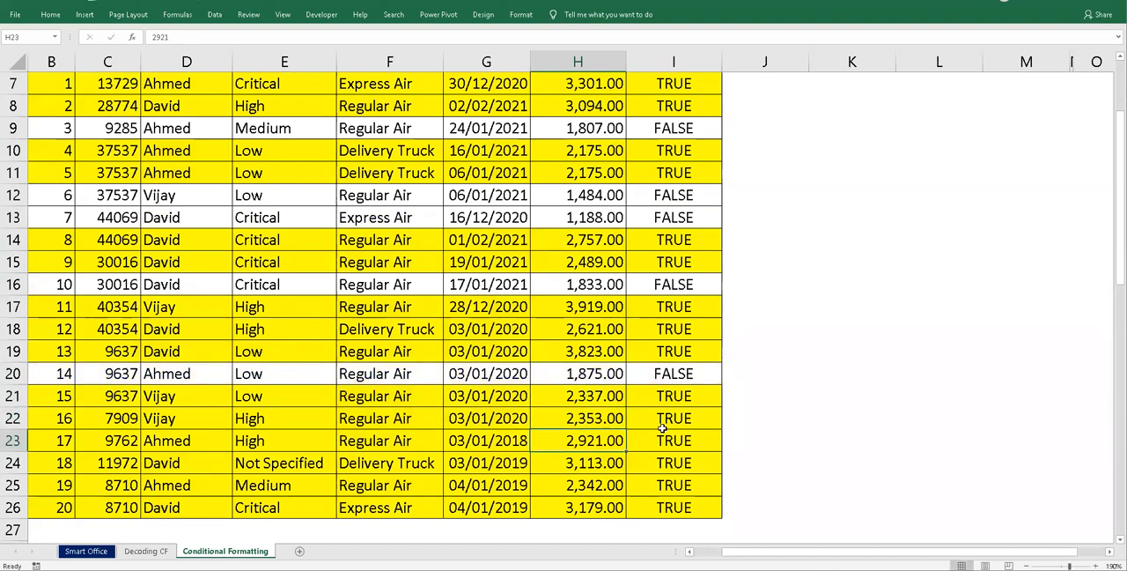
{"action": "type", "text": "500"}
{"action": "key", "text": "Return"}
{"action": "key", "text": "Down"}
{"action": "type", "text": "630"}
{"action": "key", "text": "Return"}
- Set the sale amount in H18 to 850
{"action": "key", "text": "Up"}
{"action": "key", "text": "Up"}
{"action": "key", "text": "Up"}
{"action": "key", "text": "Up"}
{"action": "key", "text": "Up"}
{"action": "key", "text": "Up"}
{"action": "key", "text": "Up"}
{"action": "key", "text": "Up"}
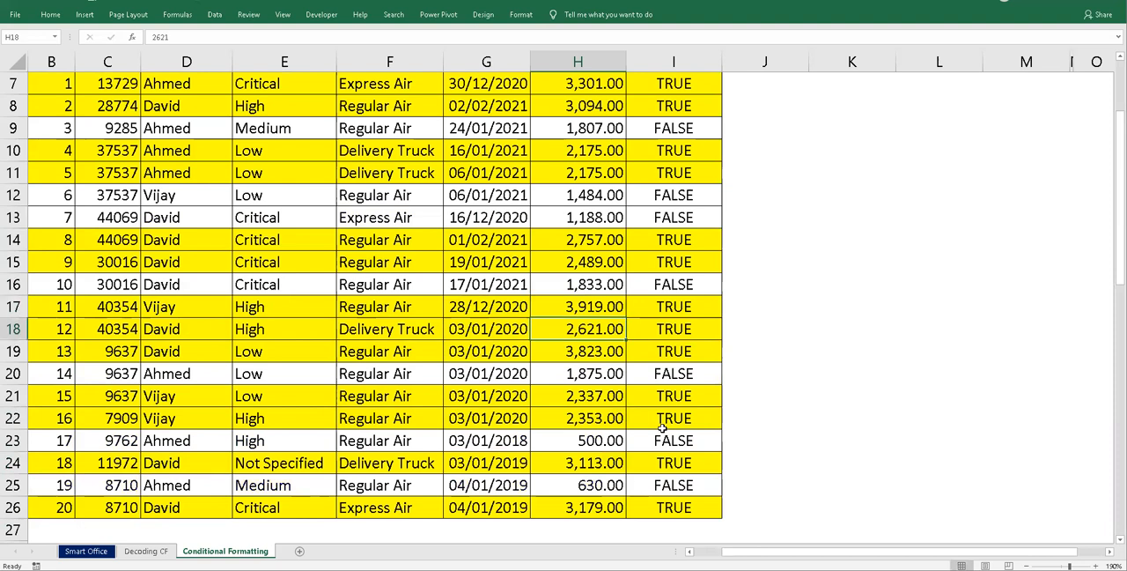
{"action": "type", "text": "850"}
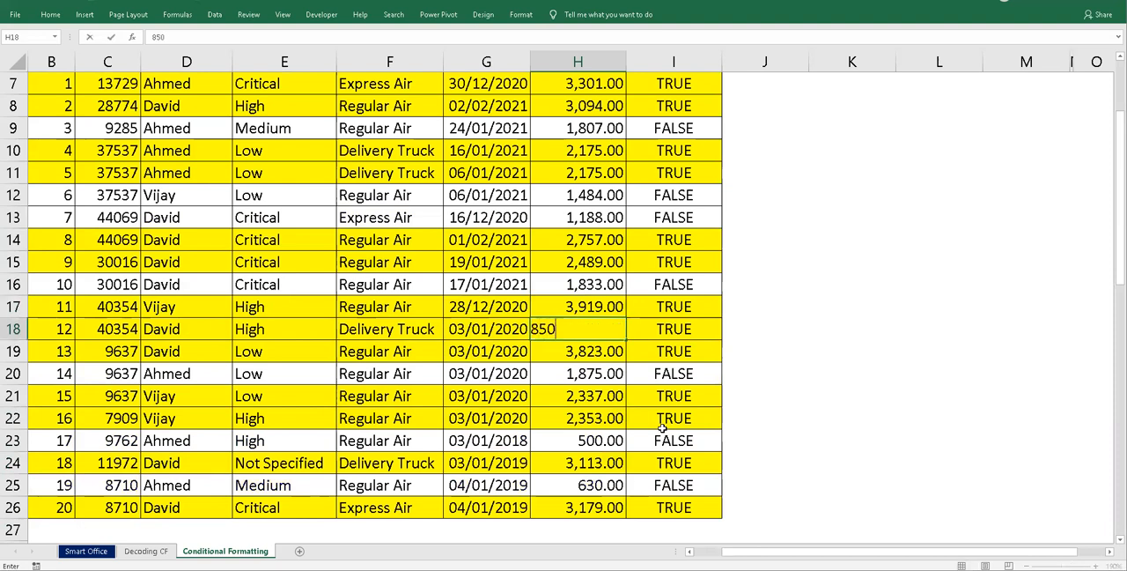
{"action": "key", "text": "Return"}
- Examine the logic formula in I7, the sale amounts in H7 and H9, the threshold in I5 and the subtotal in H5
{"action": "scroll", "coordinate": [662, 428], "scroll_direction": "up", "scroll_amount": 2}
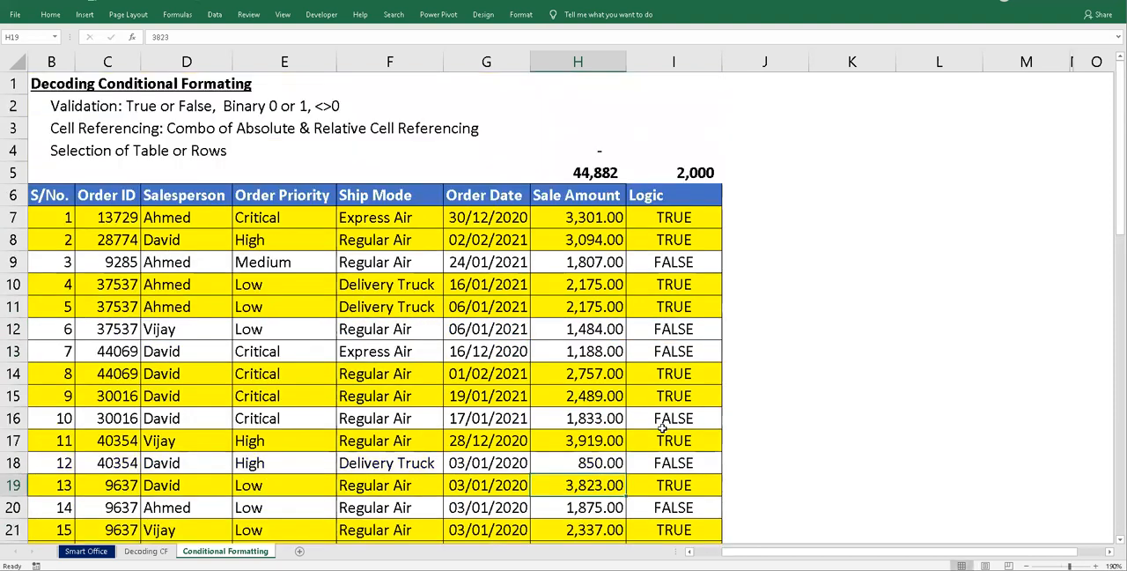
{"action": "left_click", "coordinate": [676, 218]}
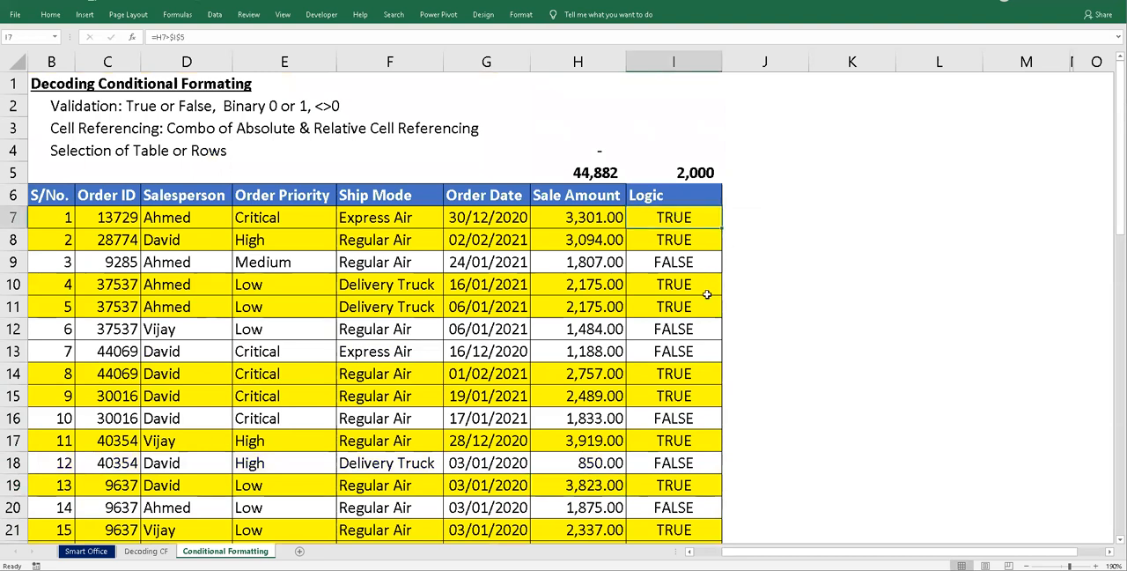
{"action": "left_click", "coordinate": [596, 265]}
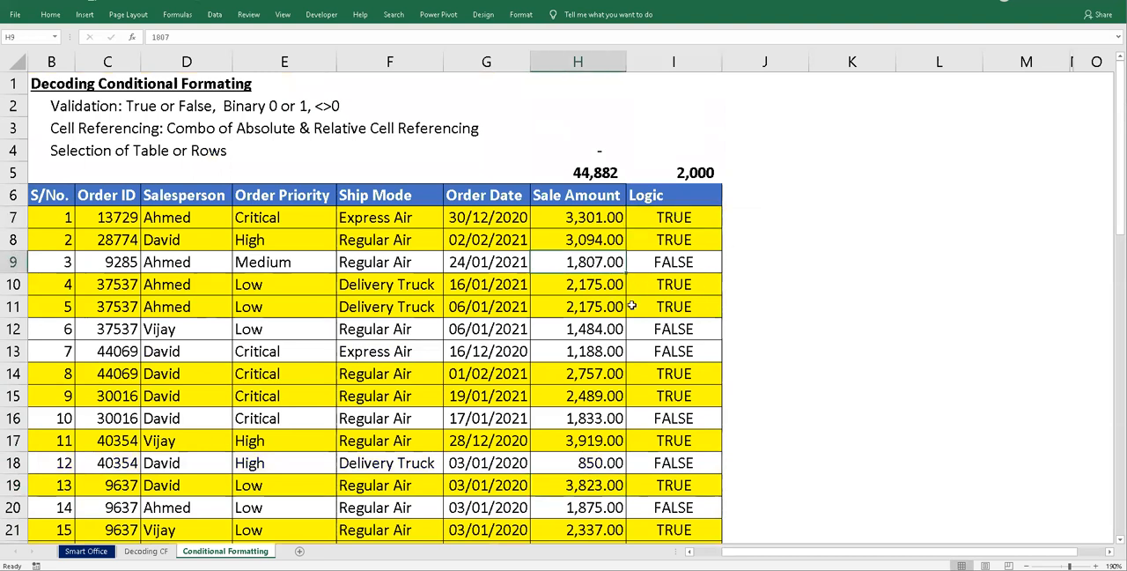
{"action": "left_click", "coordinate": [604, 225]}
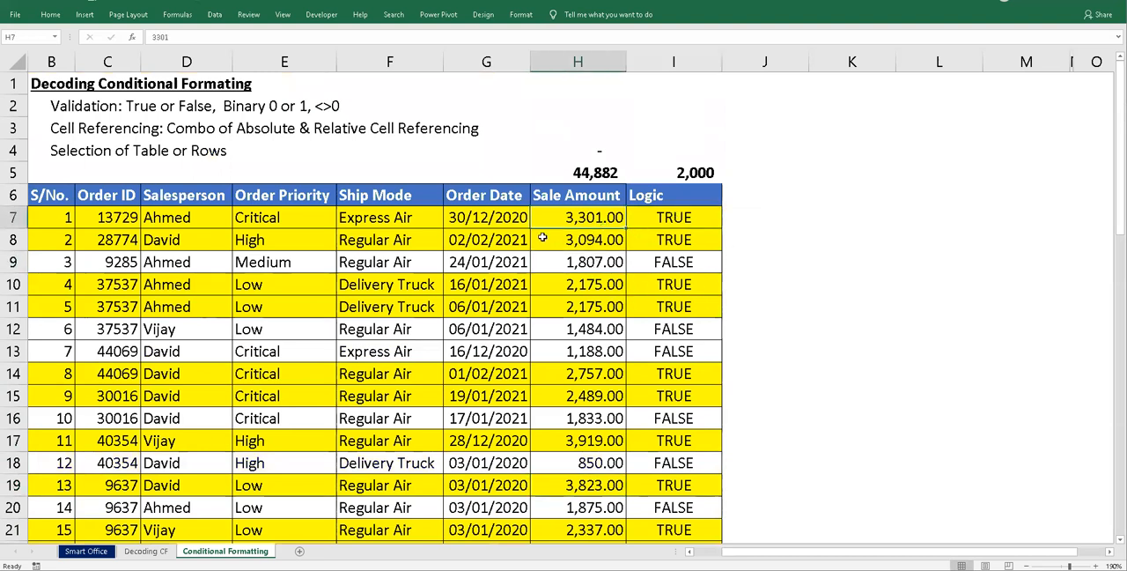
{"action": "left_click", "coordinate": [595, 266]}
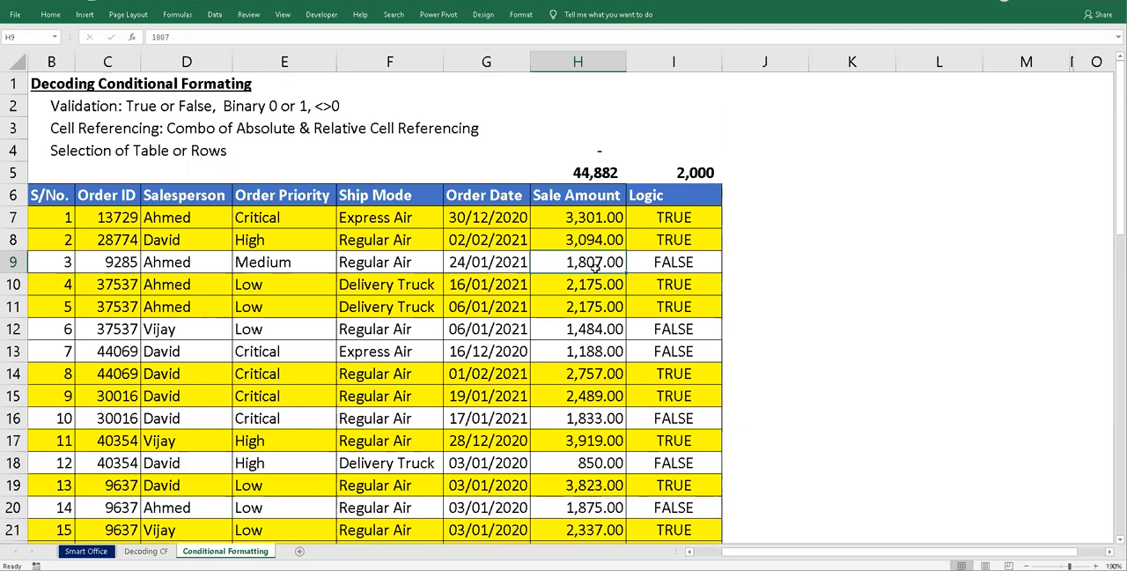
{"action": "left_click", "coordinate": [682, 175]}
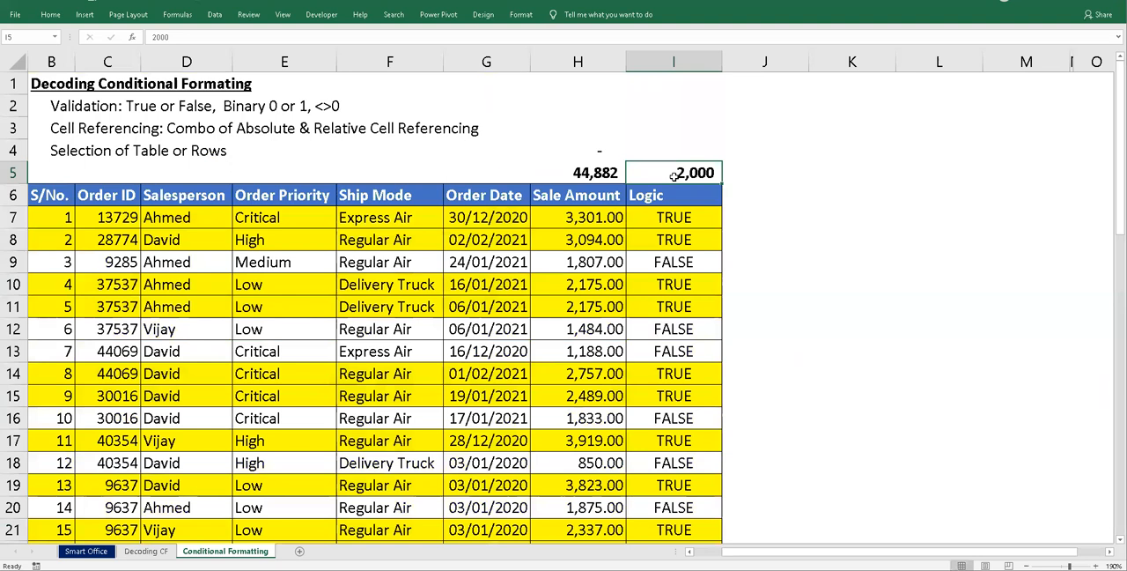
{"action": "left_click", "coordinate": [606, 180]}
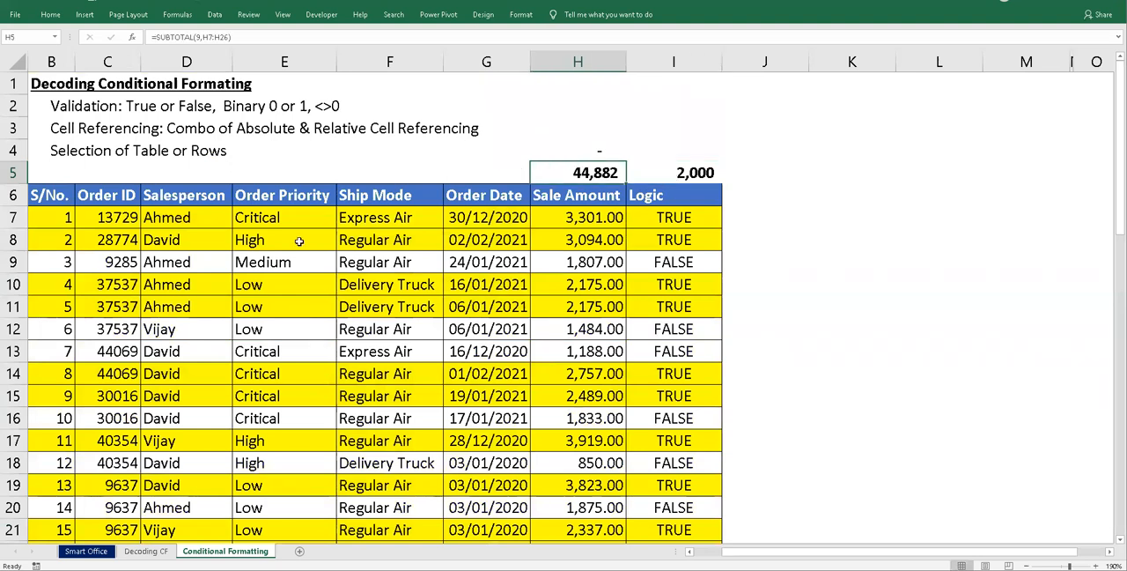
- Turn on filtering for the header row of the order table, row 6
{"action": "left_click", "coordinate": [12, 195]}
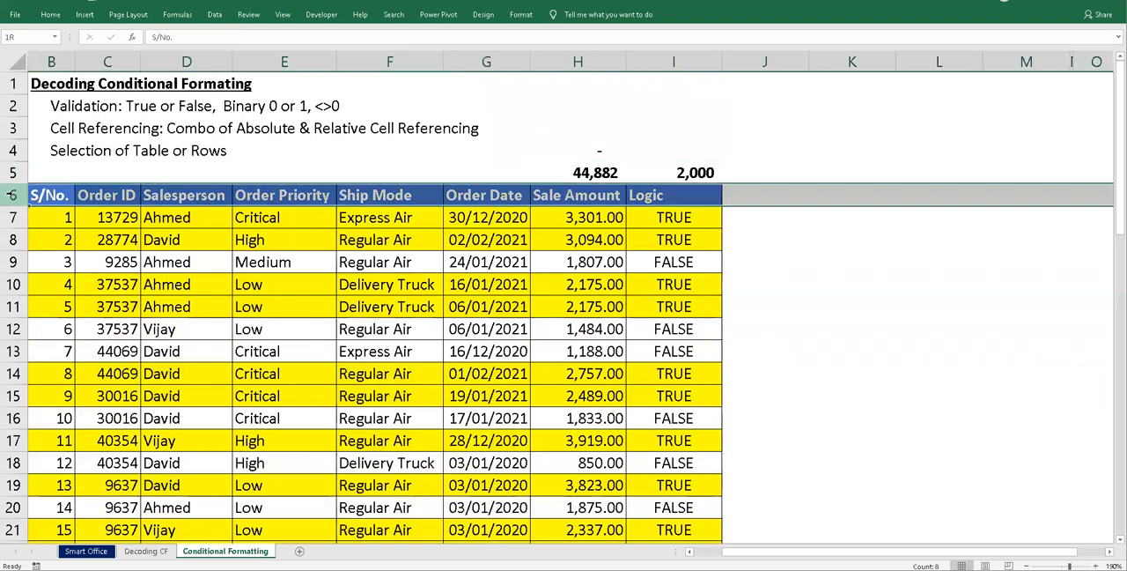
{"action": "left_click", "coordinate": [53, 15]}
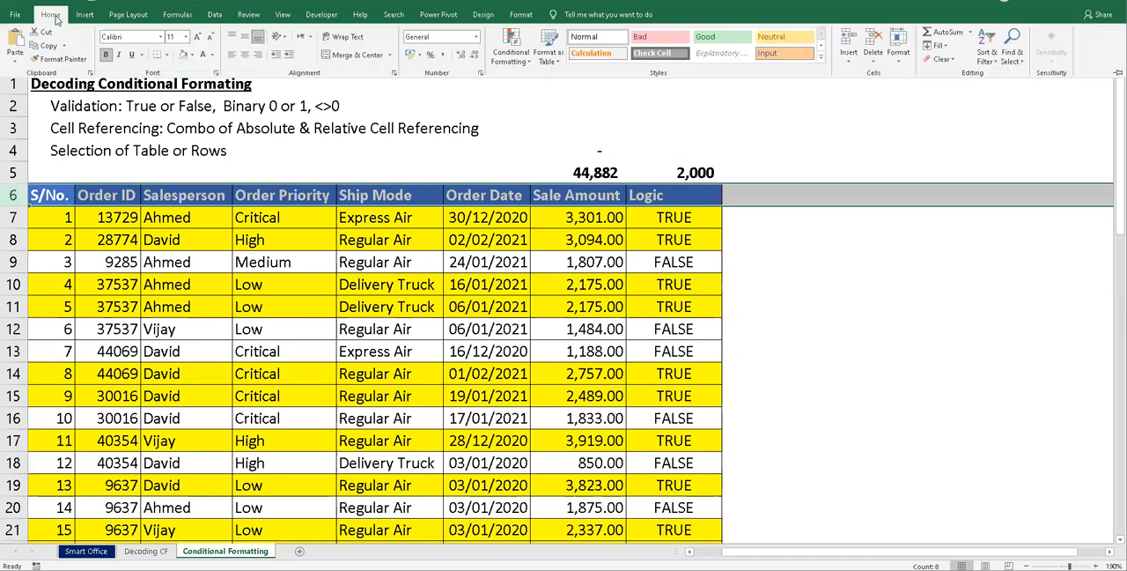
{"action": "left_click", "coordinate": [219, 16]}
{"action": "left_click", "coordinate": [386, 49]}
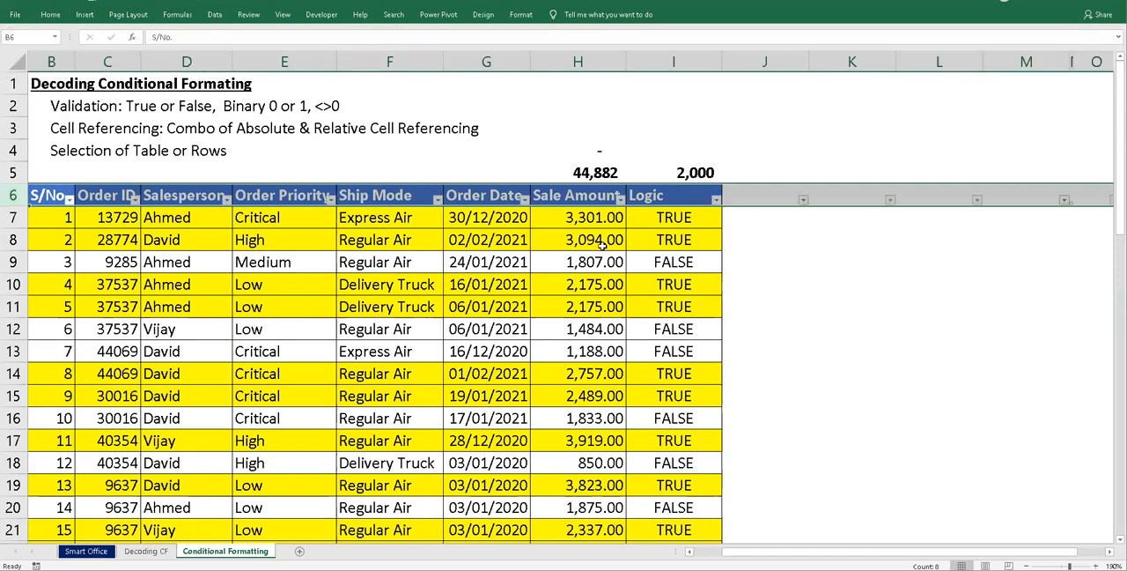
- Filter the Logic column by cell color to No Fill and check the visible sale amounts against the subtotal in H5
{"action": "left_click", "coordinate": [717, 200]}
{"action": "mouse_move", "coordinate": [665, 286]}
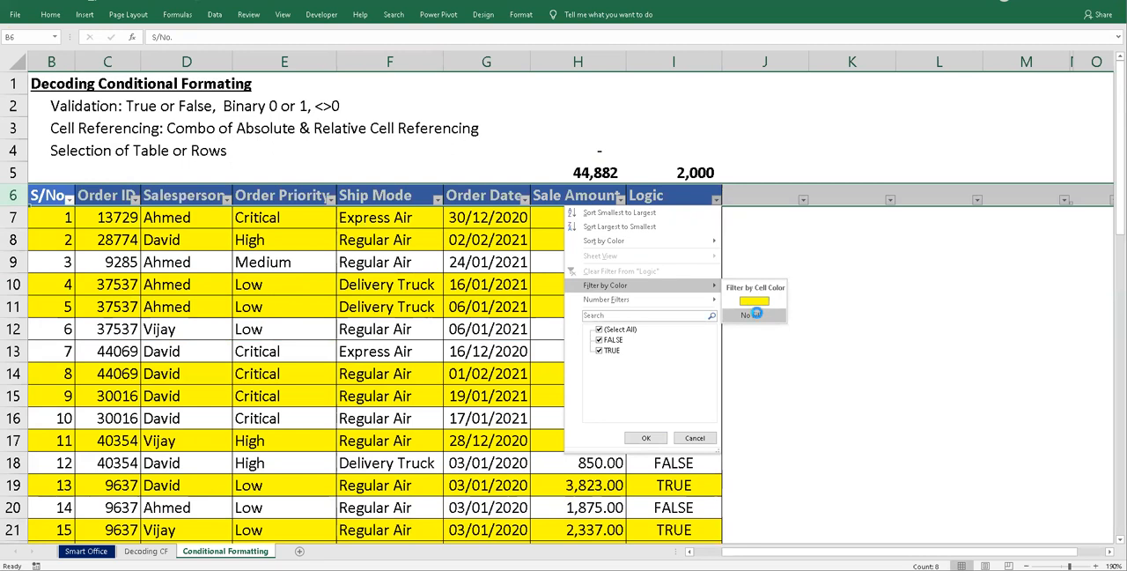
{"action": "left_click", "coordinate": [755, 315]}
{"action": "left_click", "coordinate": [687, 257]}
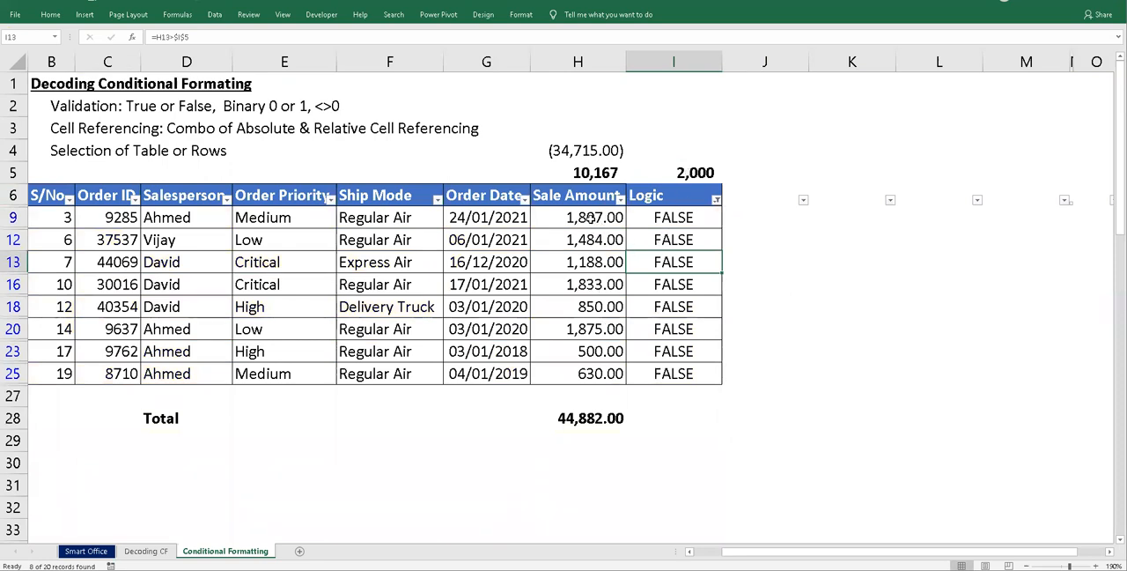
{"action": "left_click", "coordinate": [595, 174]}
{"action": "left_click_drag", "start_coordinate": [585, 214], "coordinate": [586, 372]}
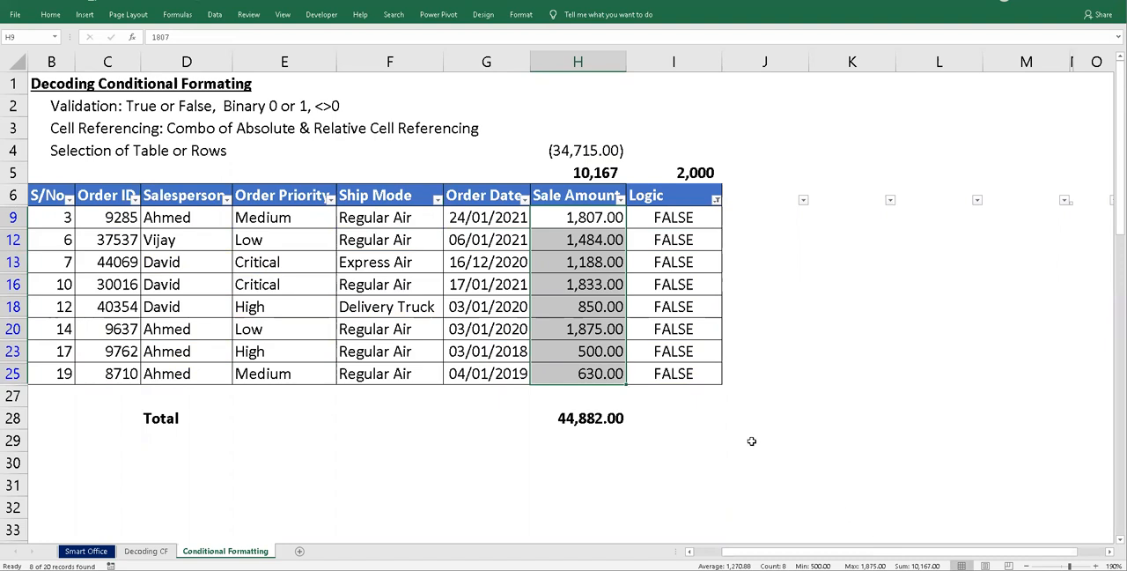
- Copy the subtotal formula from H5 into D5 above the Salesperson column
{"action": "left_click", "coordinate": [590, 170]}
{"action": "key", "text": "ctrl+c"}
{"action": "key", "text": "Left"}
{"action": "key", "text": "Left"}
{"action": "key", "text": "Left"}
{"action": "key", "text": "Left"}
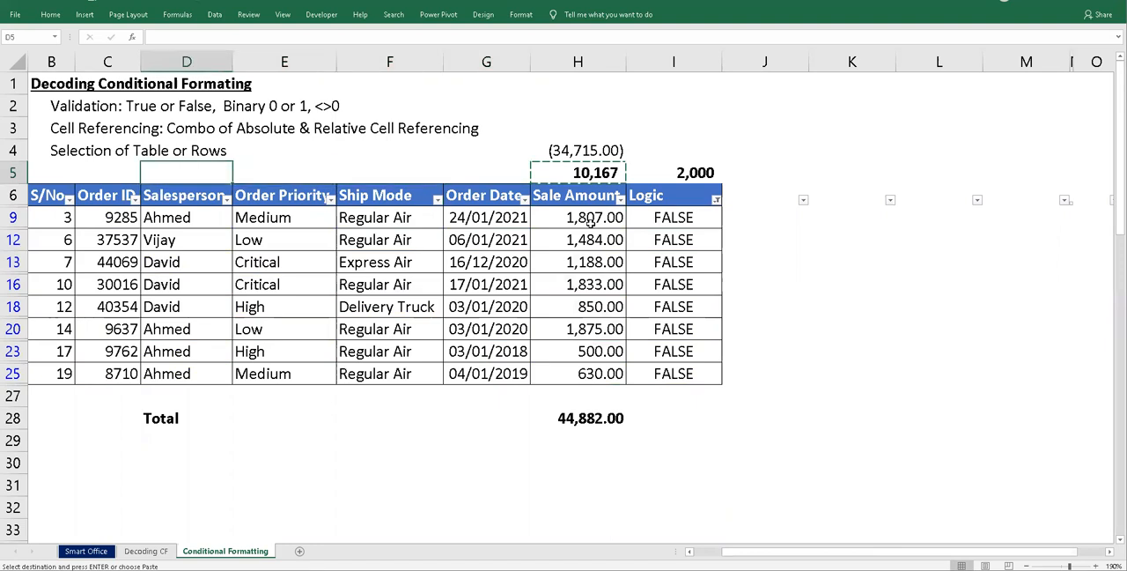
{"action": "key", "text": "Right"}
{"action": "key", "text": "Left"}
{"action": "key", "text": "Return"}
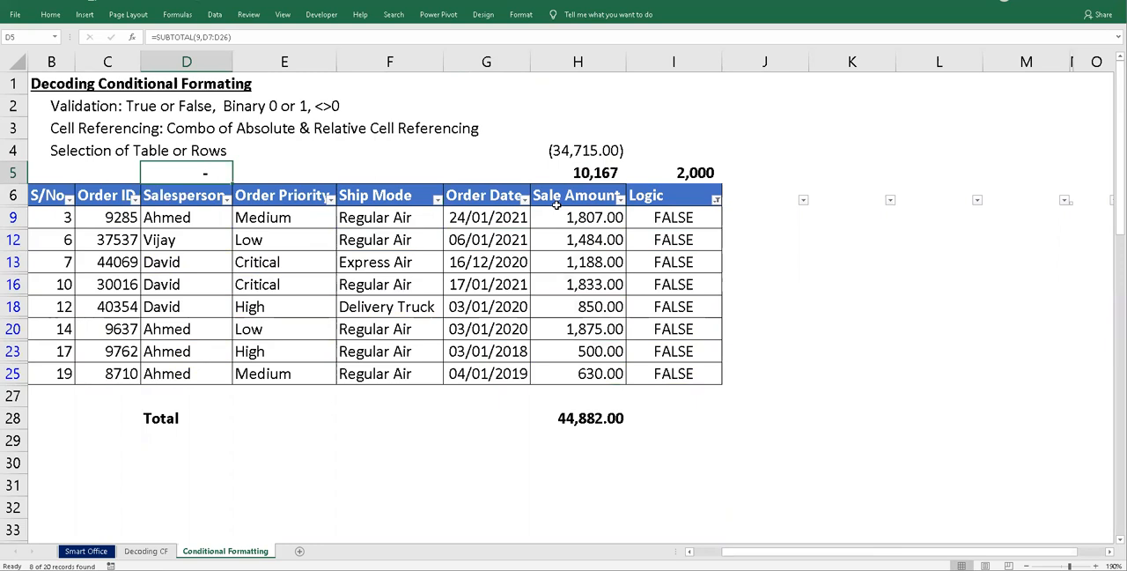
- Change the function number of the SUBTOTAL formula in D5 to 3 (COUNTA) and check it against the visible sale amounts
{"action": "left_click", "coordinate": [595, 176]}
{"action": "left_click", "coordinate": [206, 172]}
{"action": "left_click", "coordinate": [199, 37]}
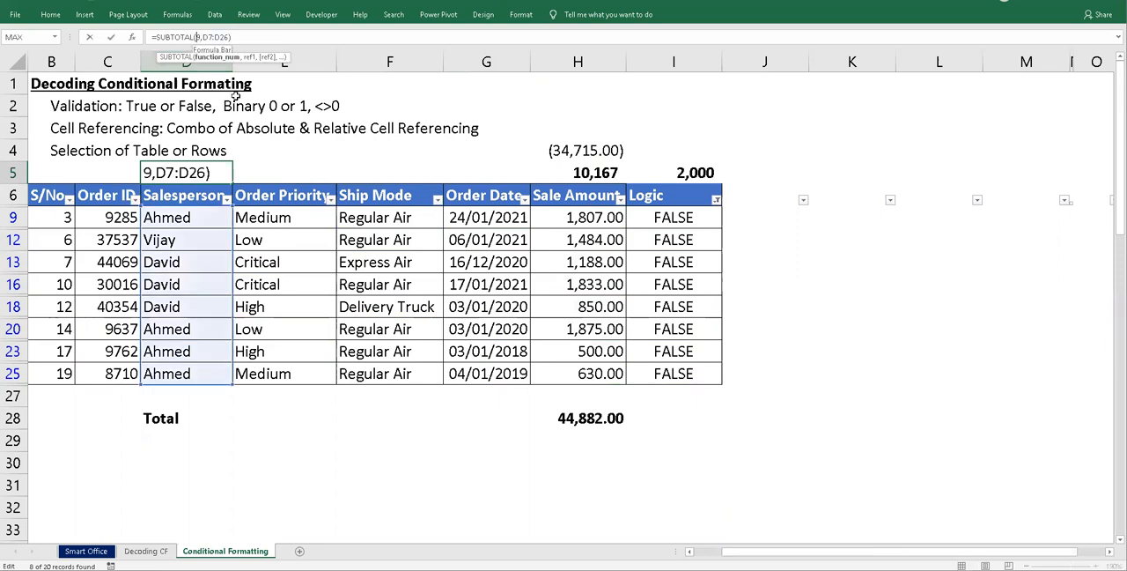
{"action": "key", "text": "Delete"}
{"action": "key", "text": "Delete"}
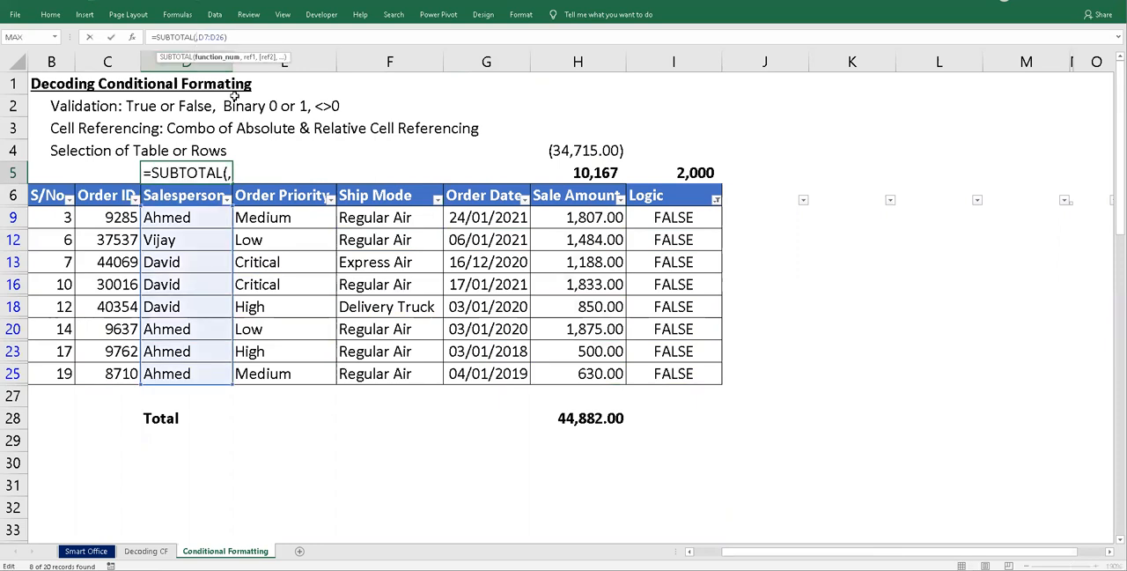
{"action": "type", "text": "3"}
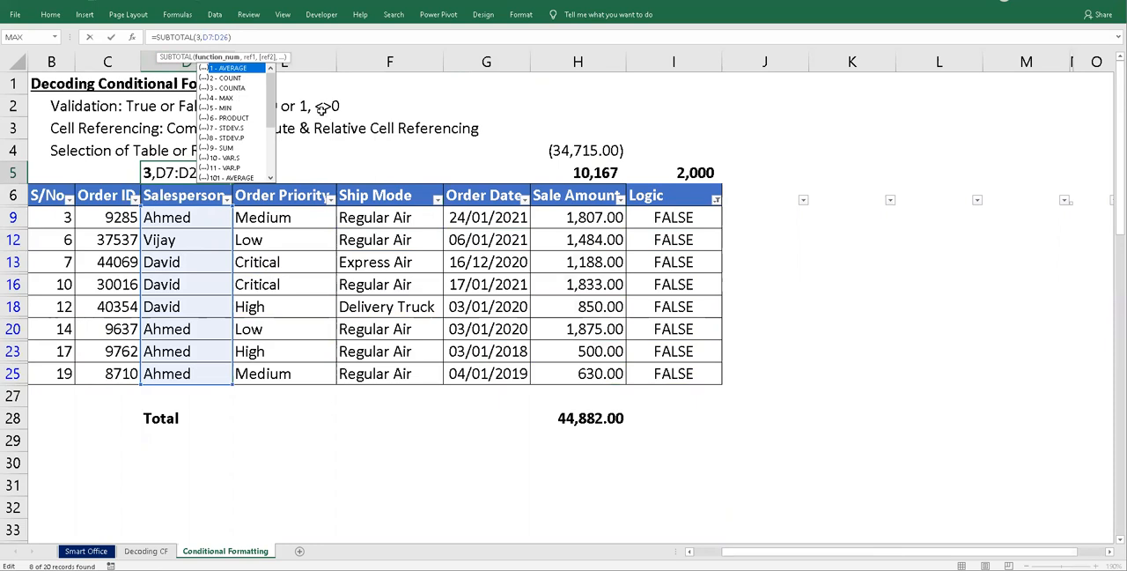
{"action": "left_click", "coordinate": [251, 89]}
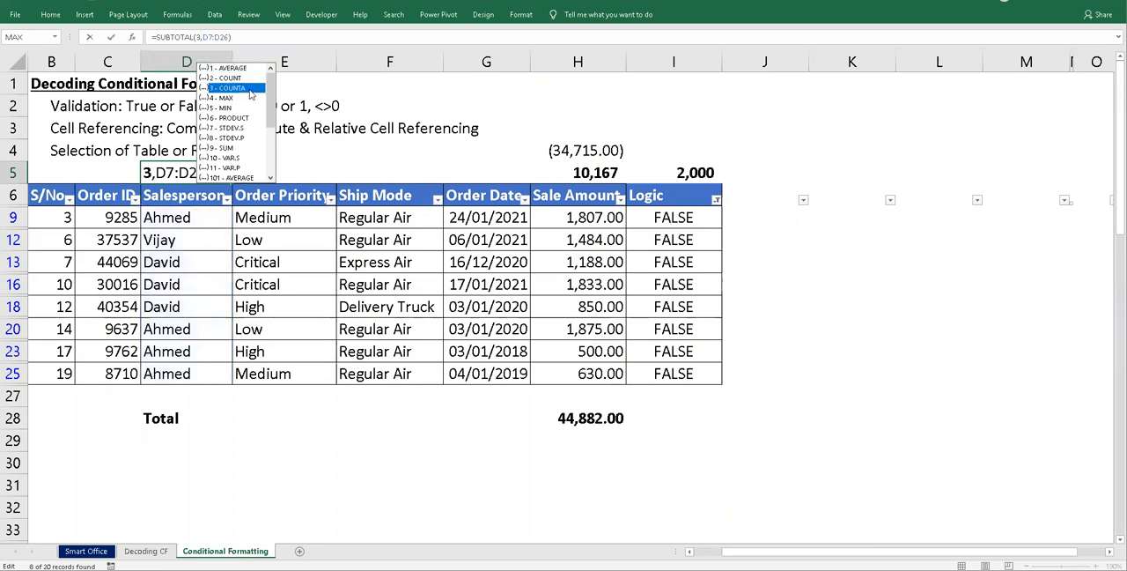
{"action": "double_click", "coordinate": [248, 89]}
{"action": "key", "text": "Return"}
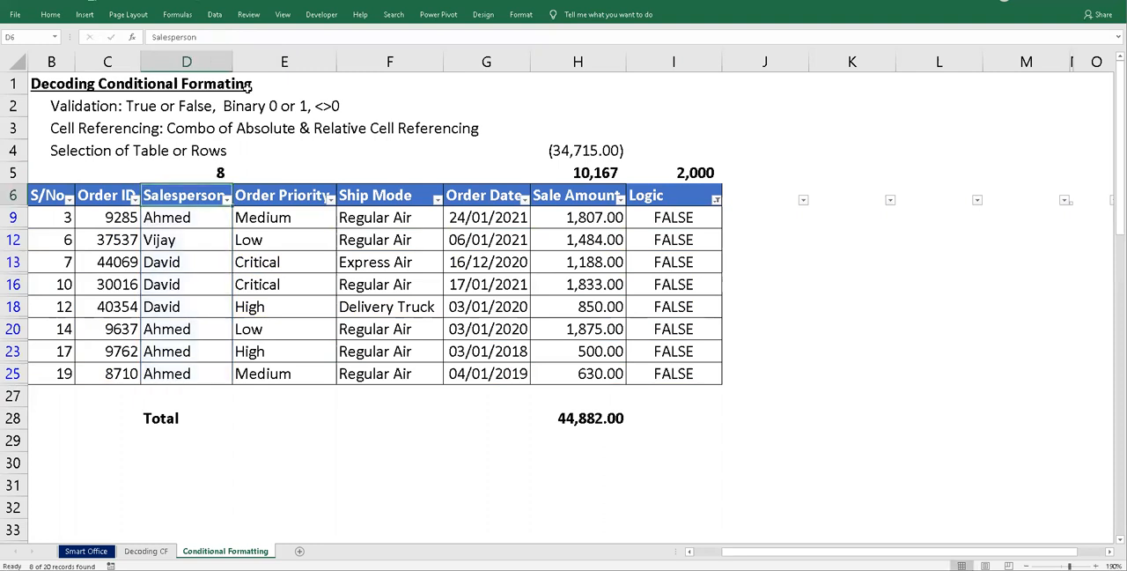
{"action": "left_click", "coordinate": [219, 178]}
{"action": "left_click_drag", "start_coordinate": [570, 217], "coordinate": [593, 362]}
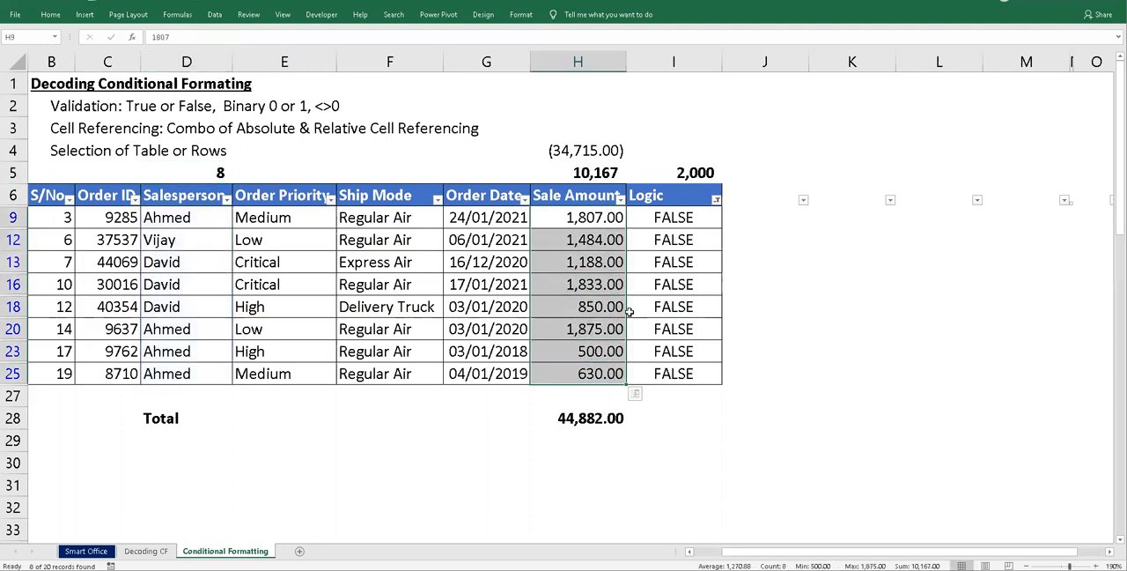
- Examine the SUBTOTAL formulas in H5 and D5 and the S/No. values of the filtered rows
{"action": "left_click", "coordinate": [578, 174]}
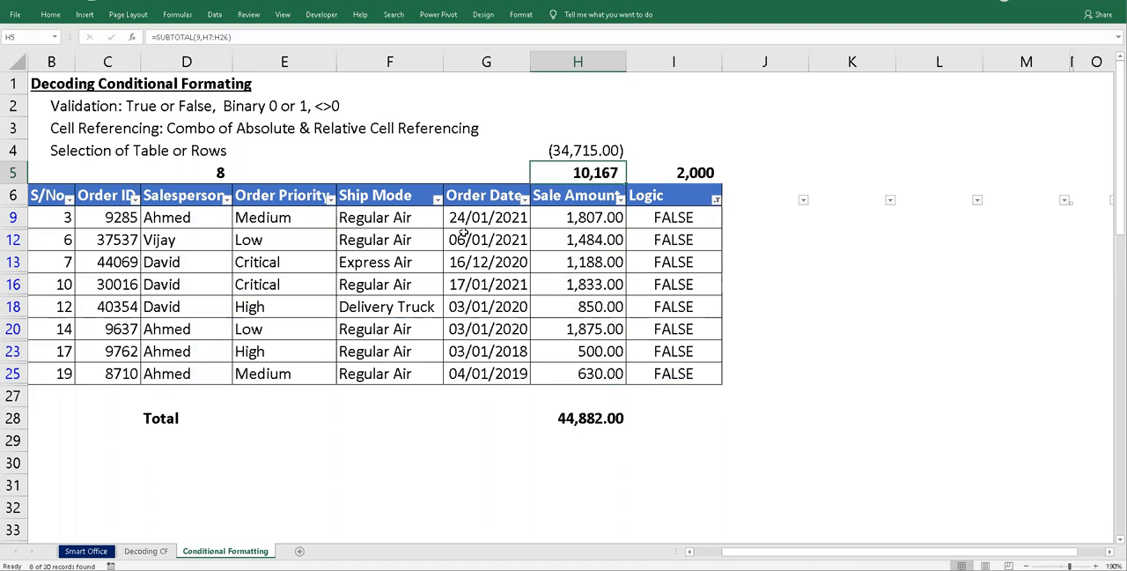
{"action": "key", "text": "Left"}
{"action": "key", "text": "Left"}
{"action": "key", "text": "Left"}
{"action": "key", "text": "Left"}
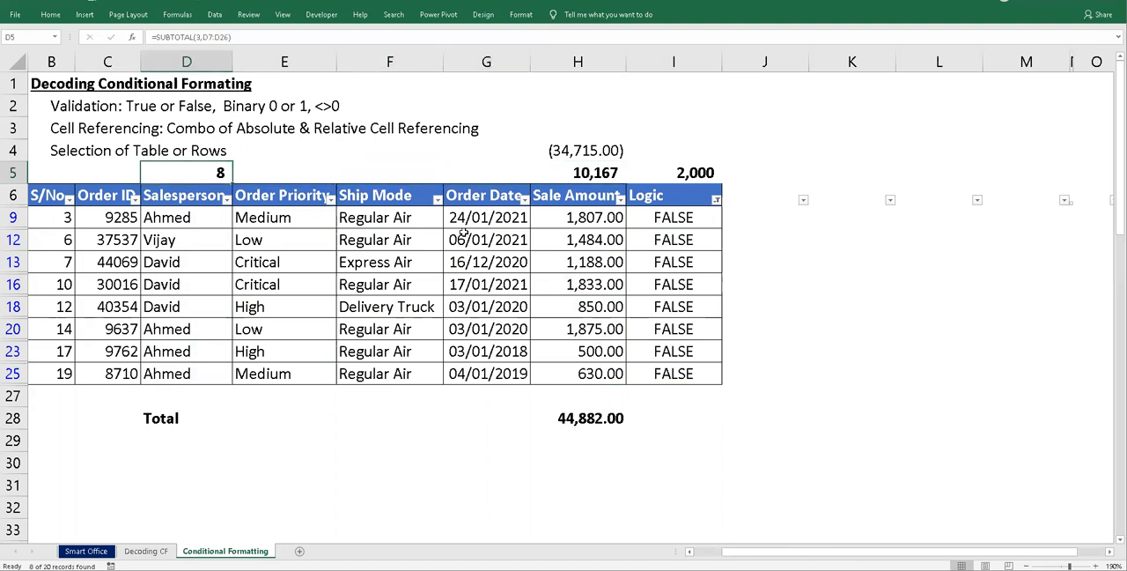
{"action": "key", "text": "Down"}
{"action": "key", "text": "Down"}
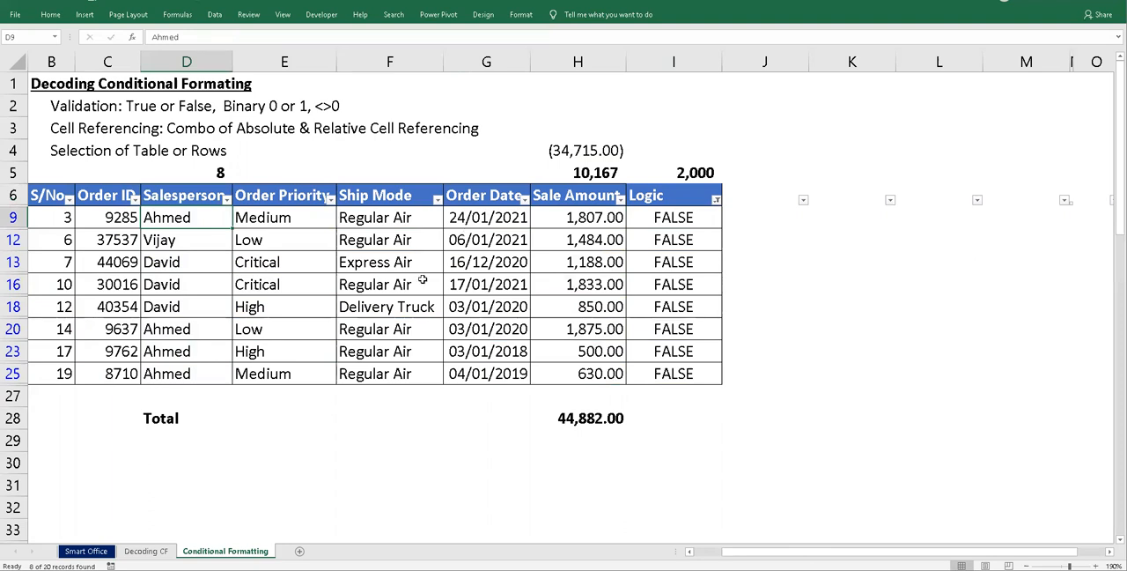
{"action": "left_click", "coordinate": [64, 220]}
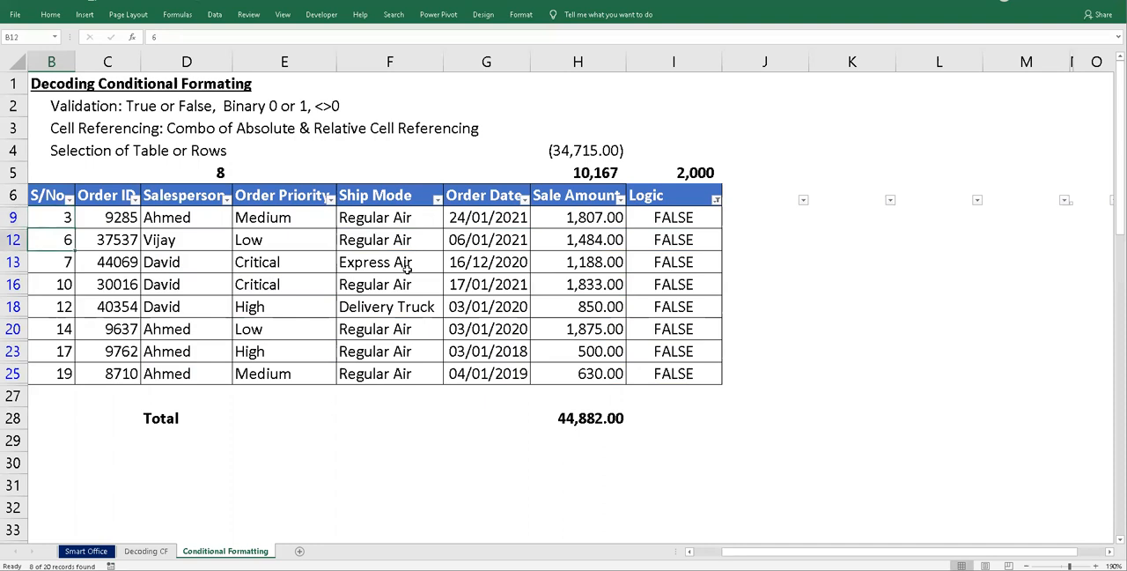
{"action": "key", "text": "Down"}
{"action": "key", "text": "Up"}
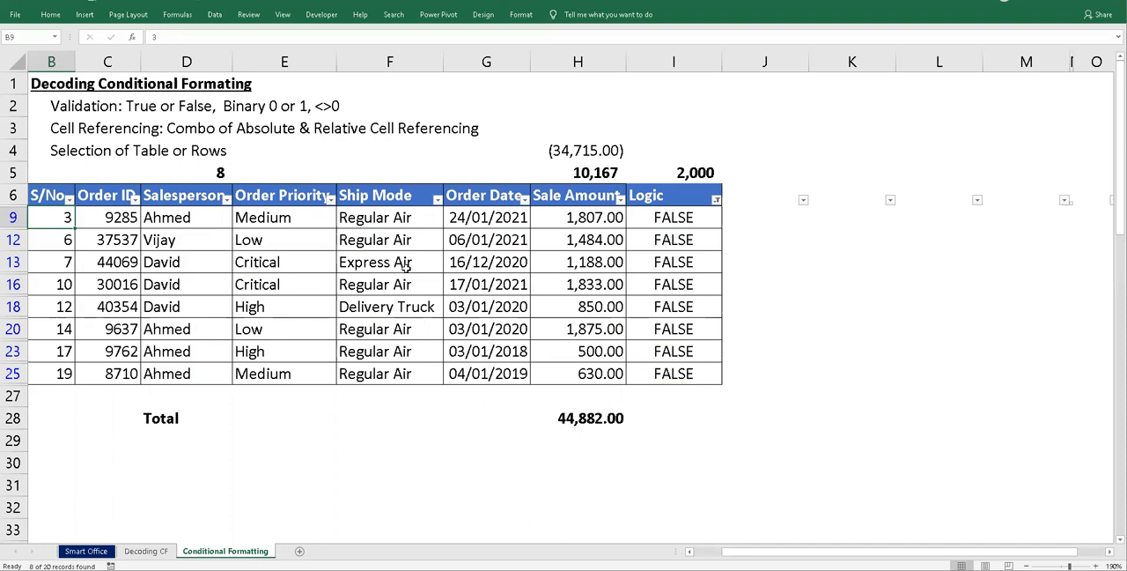
{"action": "key", "text": "Down"}
{"action": "key", "text": "Down"}
{"action": "key", "text": "Down"}
{"action": "key", "text": "Down"}
{"action": "key", "text": "Down"}
{"action": "key", "text": "Down"}
{"action": "key", "text": "Down"}
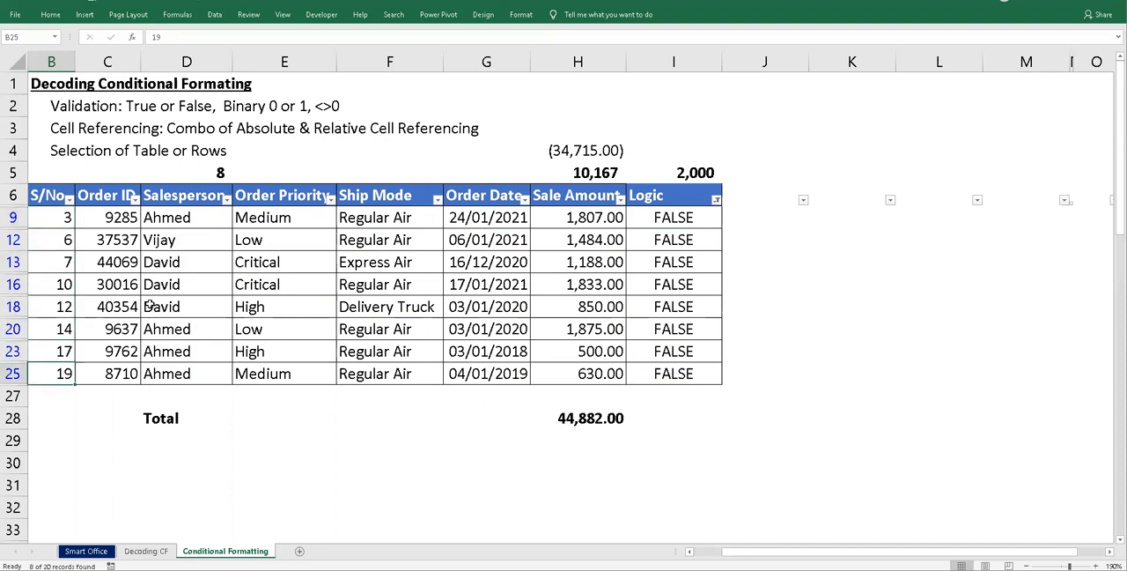
- Clear the cell color filter from the order table
{"action": "left_click", "coordinate": [62, 222]}
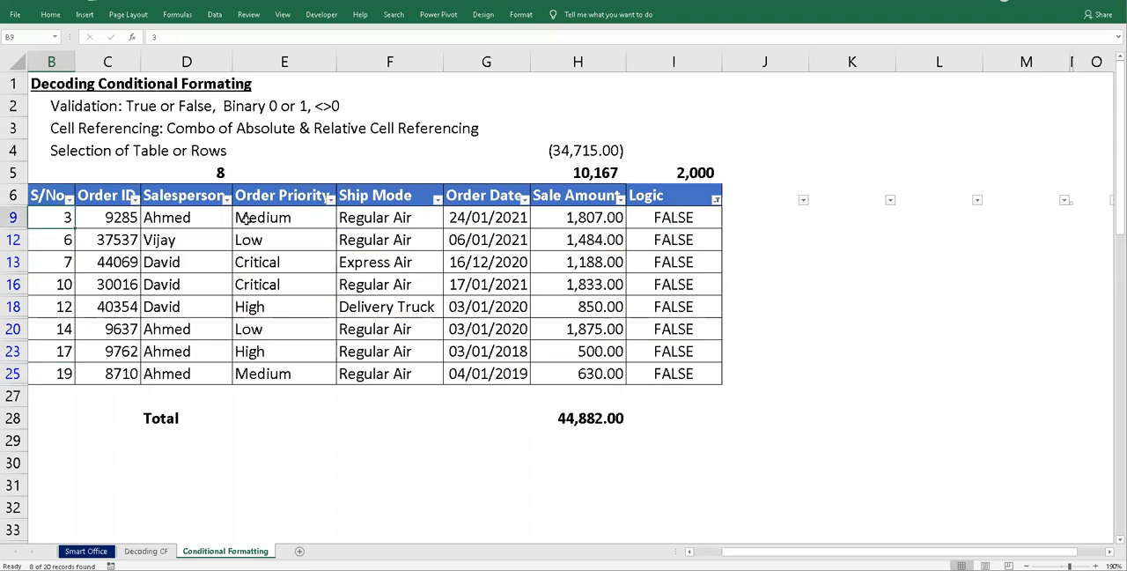
{"action": "left_click", "coordinate": [214, 14]}
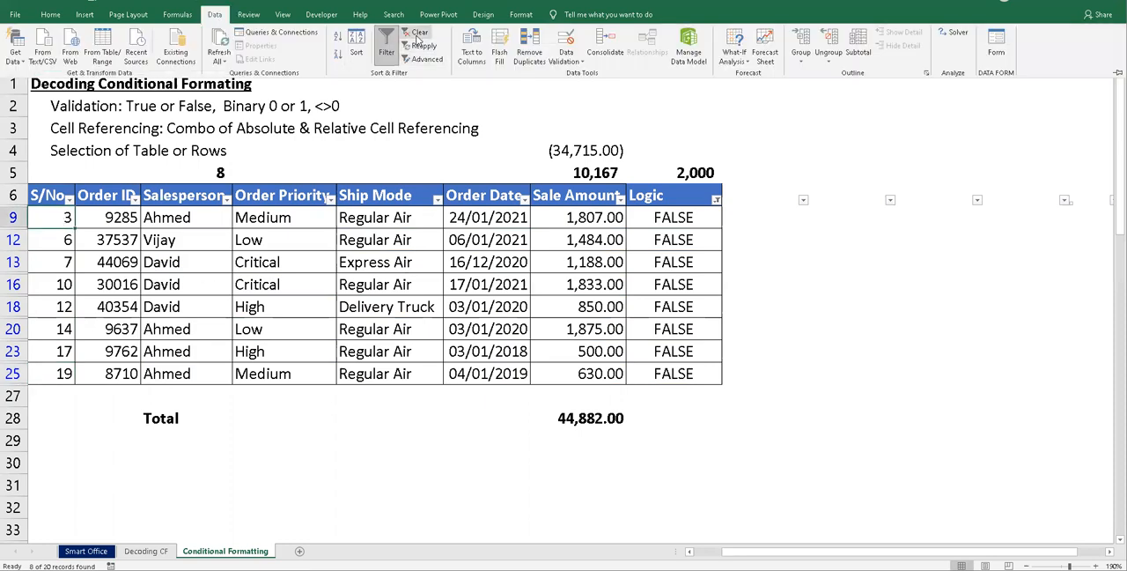
{"action": "left_click", "coordinate": [416, 32]}
{"action": "left_click", "coordinate": [61, 217]}
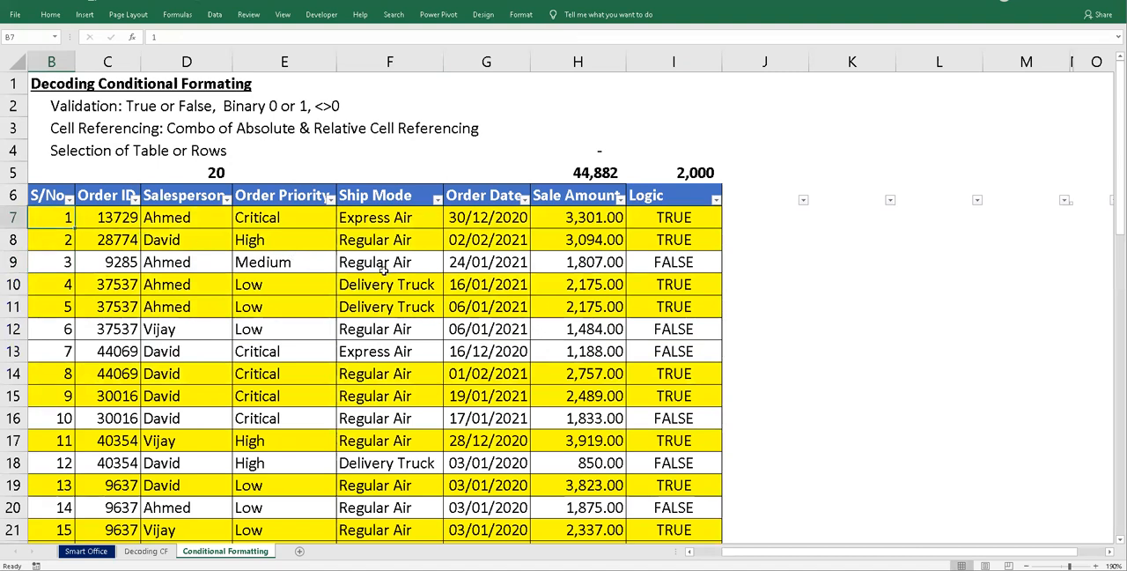
- Copy the text of the SUBTOTAL formula in D5 into B7, replacing the first serial number
{"action": "left_click", "coordinate": [214, 174]}
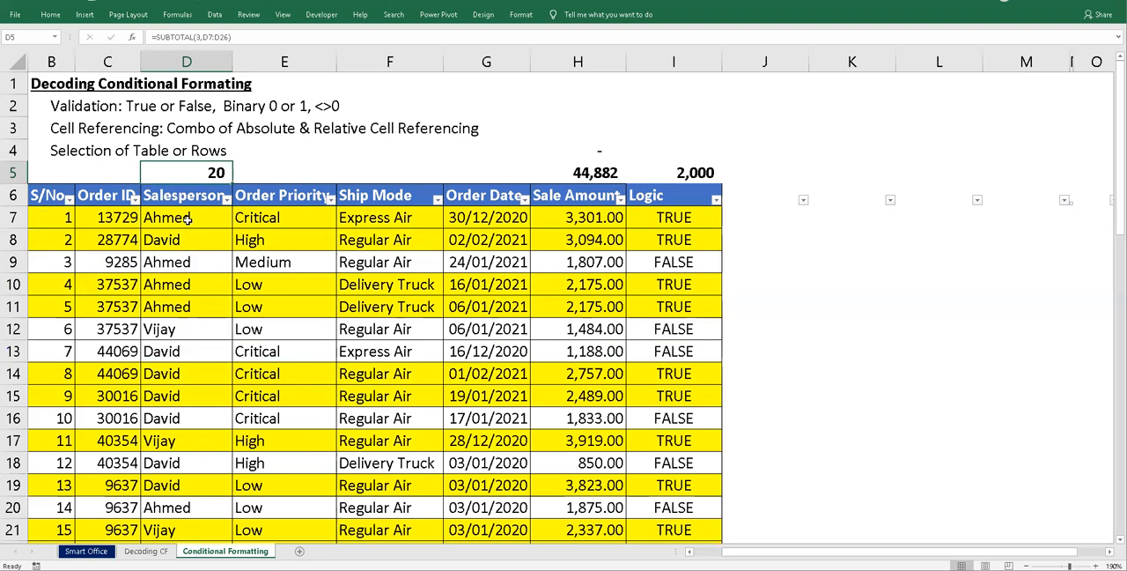
{"action": "left_click", "coordinate": [243, 40]}
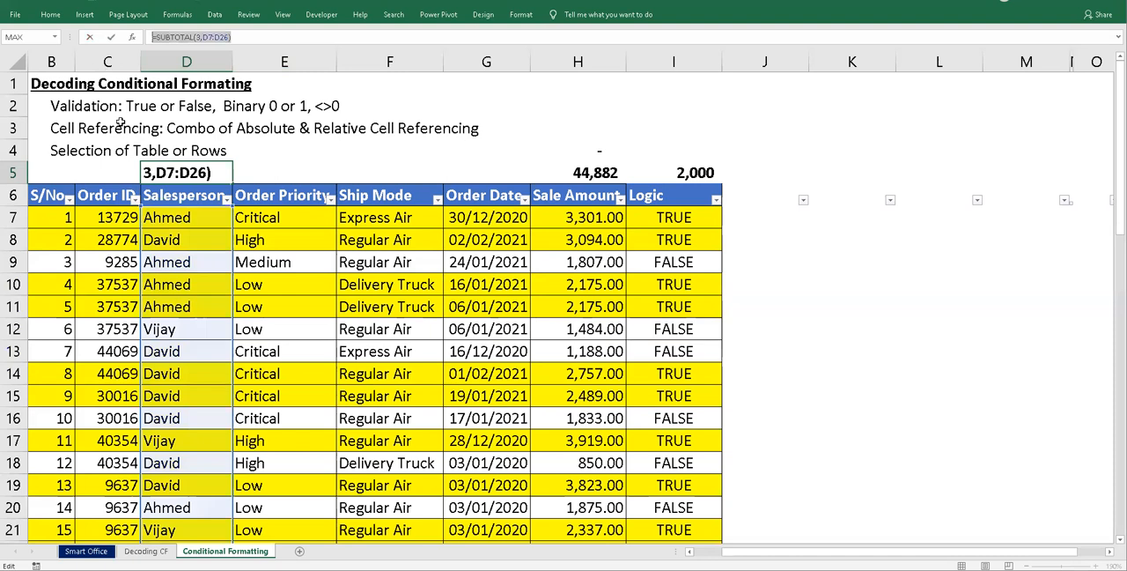
{"action": "left_click", "coordinate": [52, 217]}
{"action": "left_click_drag", "start_coordinate": [172, 41], "coordinate": [151, 37]}
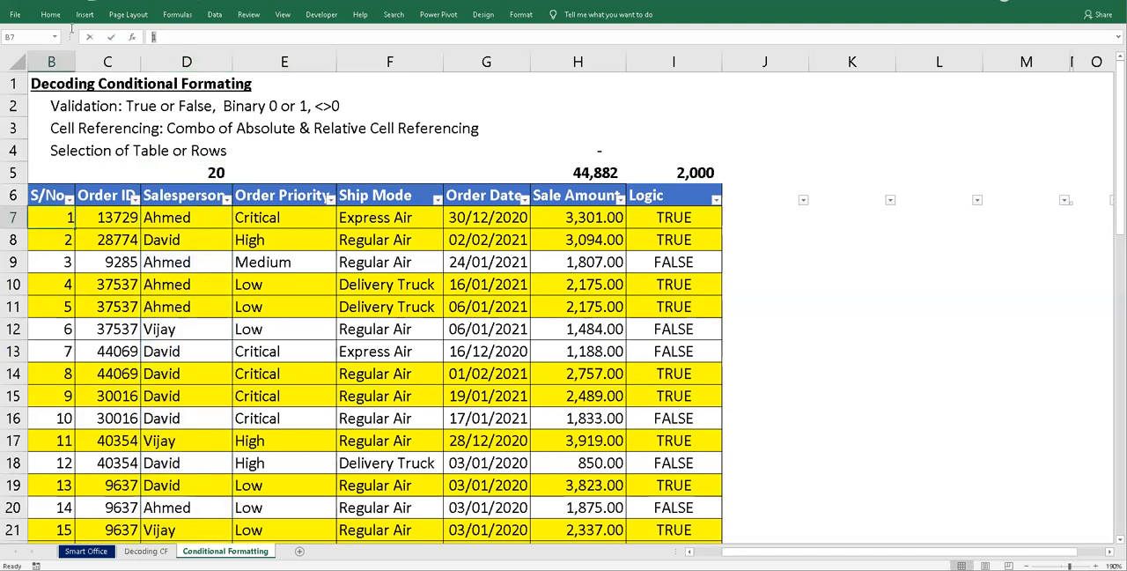
{"action": "key", "text": "ctrl+v"}
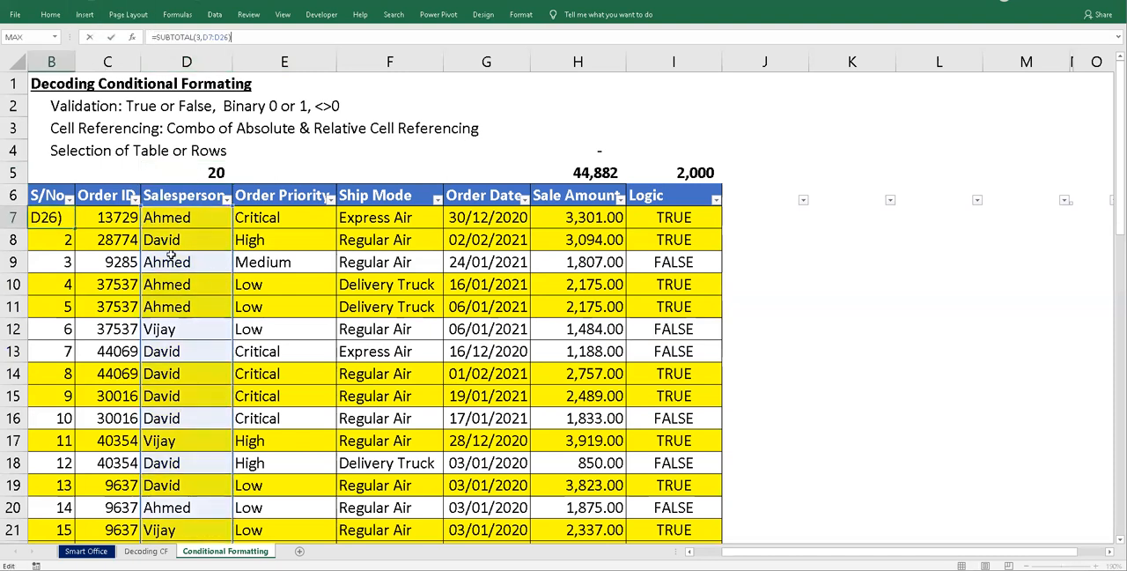
- Change the range of the SUBTOTAL formula in B7 to $D$7:D7, with only the starting cell absolute
{"action": "double_click", "coordinate": [224, 36]}
{"action": "type", "text": "D7"}
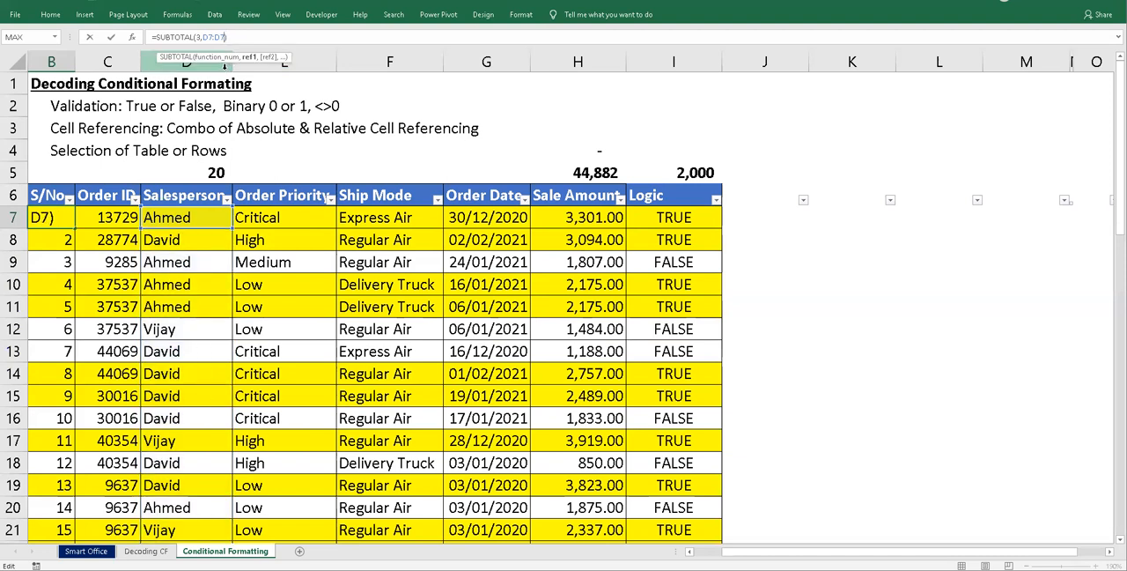
{"action": "left_click", "coordinate": [208, 37]}
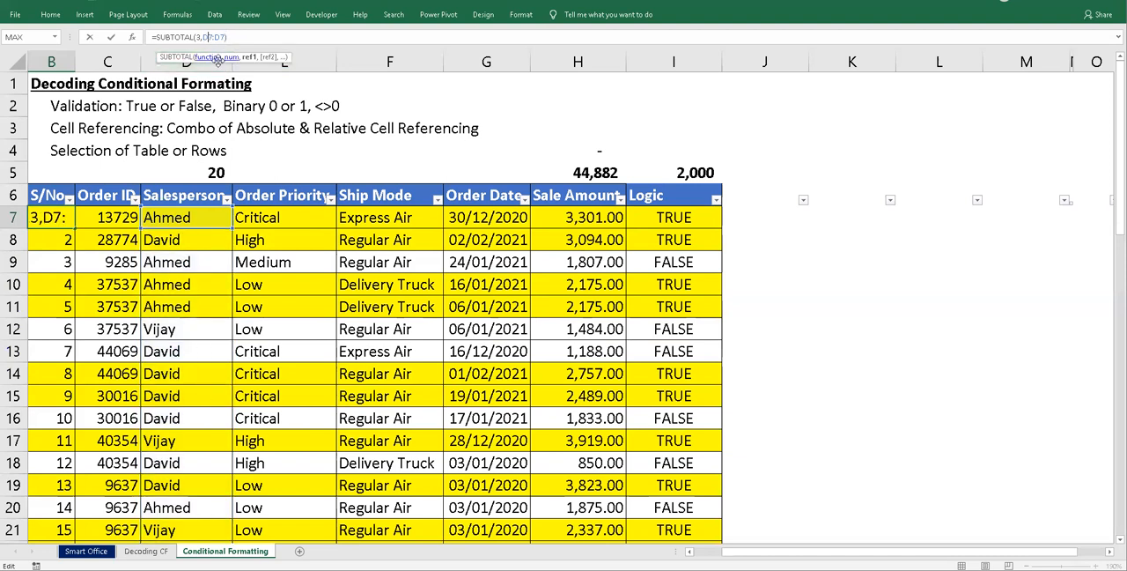
{"action": "key", "text": "F4"}
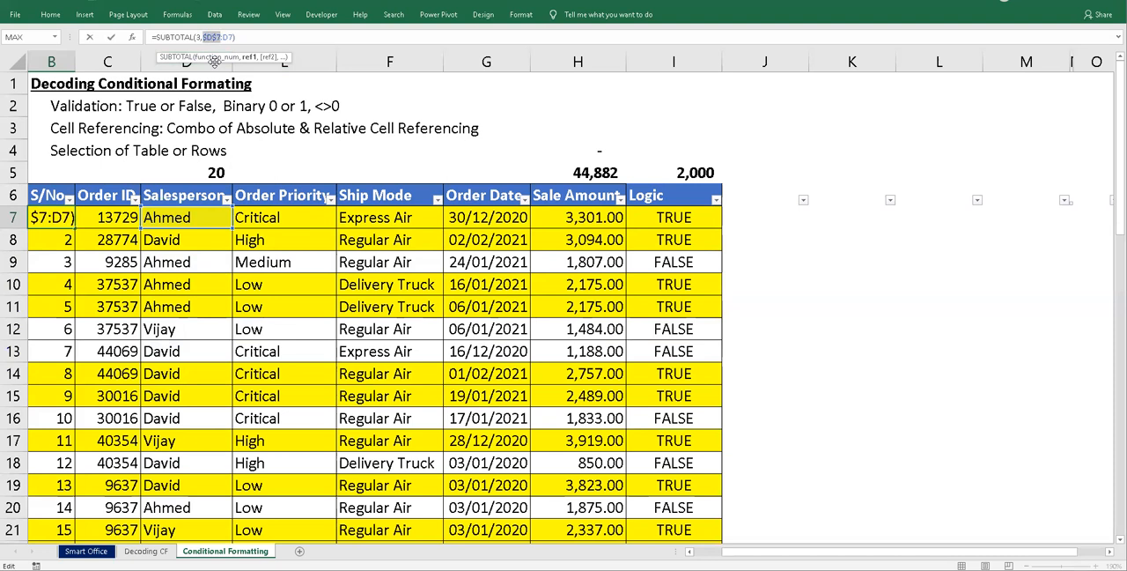
{"action": "key", "text": "Return"}
{"action": "key", "text": "Up"}
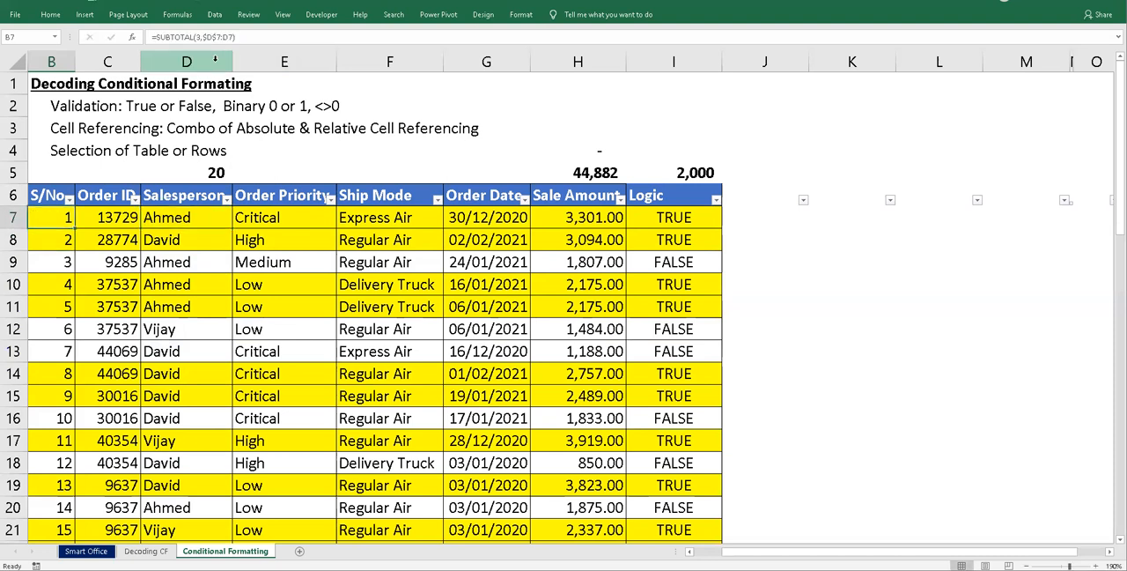
- Fill the SUBTOTAL formula from B7 down the S/No. column to the last order row
{"action": "double_click", "coordinate": [76, 229]}
{"action": "left_click", "coordinate": [58, 224]}
{"action": "left_click", "coordinate": [60, 243]}
{"action": "left_click", "coordinate": [62, 220]}
{"action": "double_click", "coordinate": [75, 228]}
- Examine how the range in the S/No. formulas expands from row to row in column B
{"action": "left_click", "coordinate": [61, 244]}
{"action": "key", "text": "Down"}
{"action": "key", "text": "Down"}
{"action": "key", "text": "Down"}
{"action": "key", "text": "Down"}
{"action": "key", "text": "Down"}
{"action": "key", "text": "Down"}
{"action": "key", "text": "Down"}
{"action": "key", "text": "Down"}
{"action": "key", "text": "Down"}
{"action": "key", "text": "Down"}
{"action": "key", "text": "Down"}
{"action": "key", "text": "Down"}
{"action": "key", "text": "Down"}
{"action": "key", "text": "Down"}
{"action": "key", "text": "Down"}
{"action": "key", "text": "Down"}
{"action": "key", "text": "Down"}
{"action": "key", "text": "Down"}
{"action": "key", "text": "Down"}
{"action": "key", "text": "Down"}
{"action": "key", "text": "Up"}
{"action": "key", "text": "Up"}
{"action": "key", "text": "Up"}
{"action": "key", "text": "Up"}
{"action": "key", "text": "Up"}
{"action": "key", "text": "Up"}
{"action": "key", "text": "Up"}
{"action": "key", "text": "Up"}
{"action": "key", "text": "Up"}
{"action": "key", "text": "Up"}
{"action": "key", "text": "Up"}
{"action": "key", "text": "Up"}
{"action": "key", "text": "Up"}
{"action": "key", "text": "Up"}
{"action": "key", "text": "Up"}
{"action": "key", "text": "Up"}
{"action": "key", "text": "Up"}
{"action": "key", "text": "Up"}
{"action": "key", "text": "Up"}
{"action": "key", "text": "Up"}
{"action": "key", "text": "Down"}
{"action": "key", "text": "Down"}
{"action": "key", "text": "Down"}
{"action": "key", "text": "Down"}
{"action": "key", "text": "Down"}
{"action": "key", "text": "Down"}
{"action": "key", "text": "Down"}
{"action": "key", "text": "Down"}
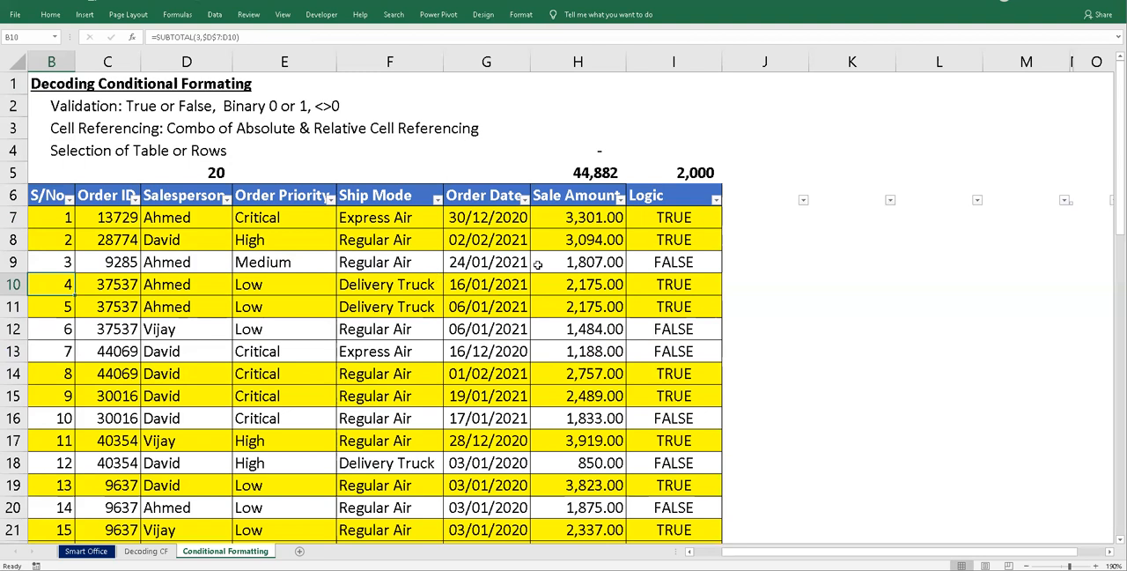
- Filter the Logic column by cell color to No Fill and check the S/No. formulas of the visible rows
{"action": "left_click", "coordinate": [717, 201]}
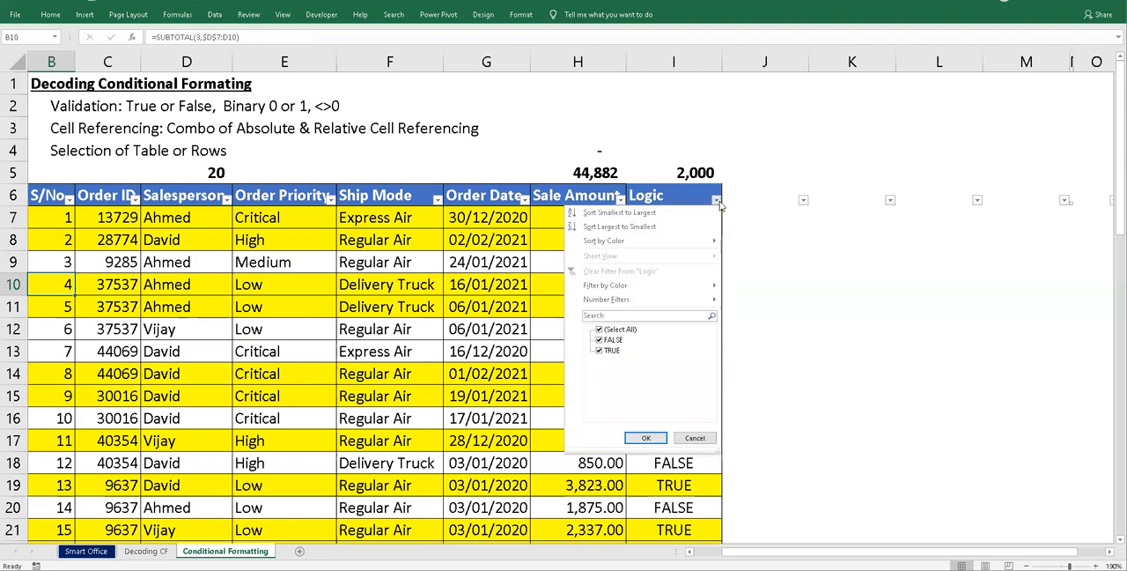
{"action": "mouse_move", "coordinate": [667, 300]}
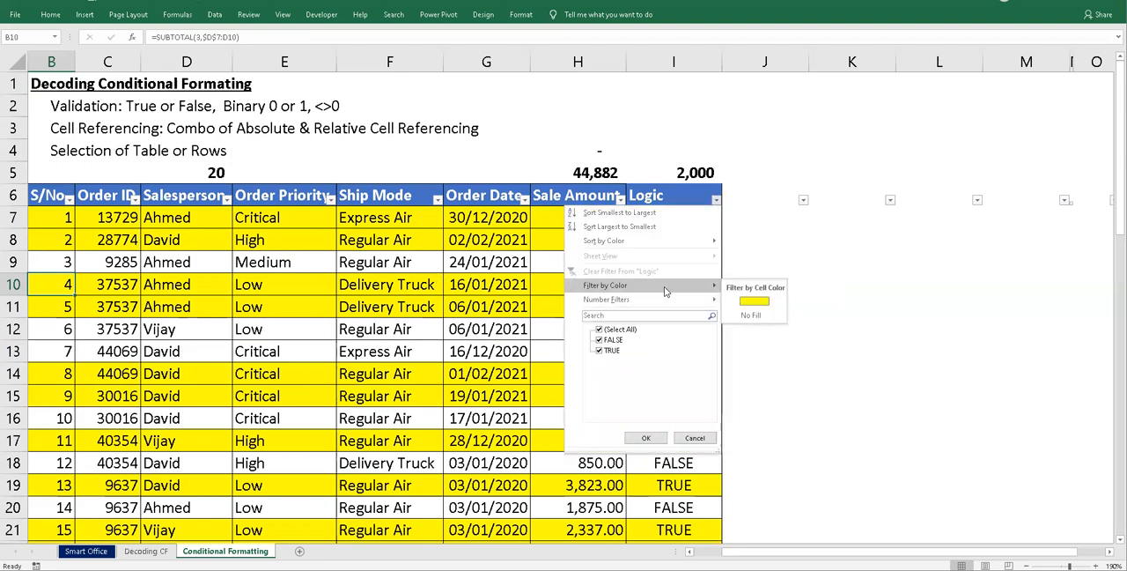
{"action": "left_click", "coordinate": [744, 314]}
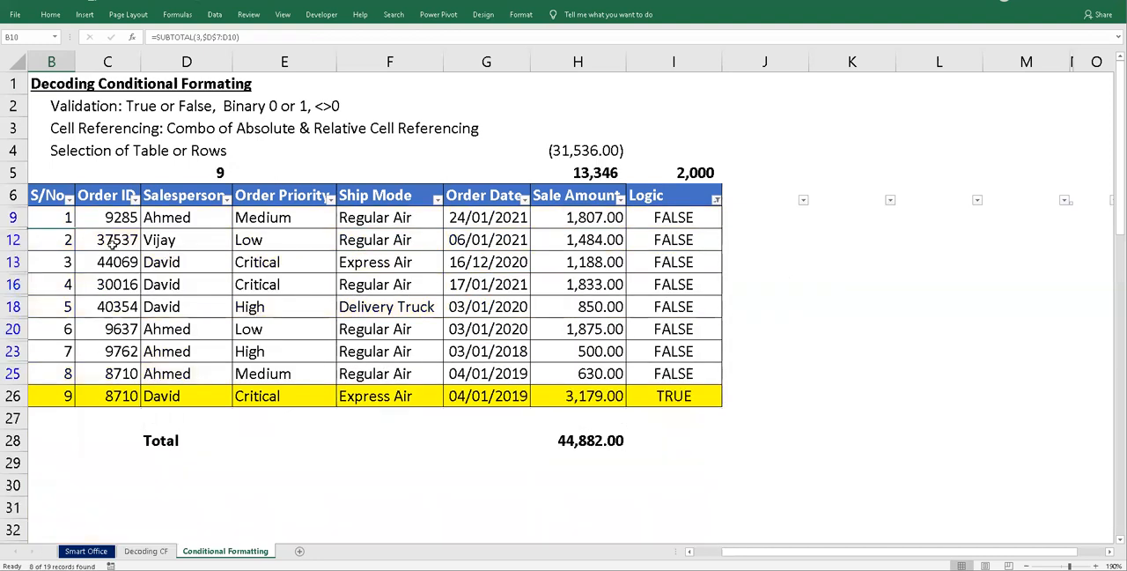
{"action": "left_click", "coordinate": [71, 244]}
{"action": "key", "text": "Down"}
{"action": "key", "text": "Down"}
{"action": "key", "text": "Down"}
{"action": "key", "text": "Down"}
{"action": "key", "text": "Down"}
{"action": "key", "text": "Down"}
{"action": "key", "text": "Down"}
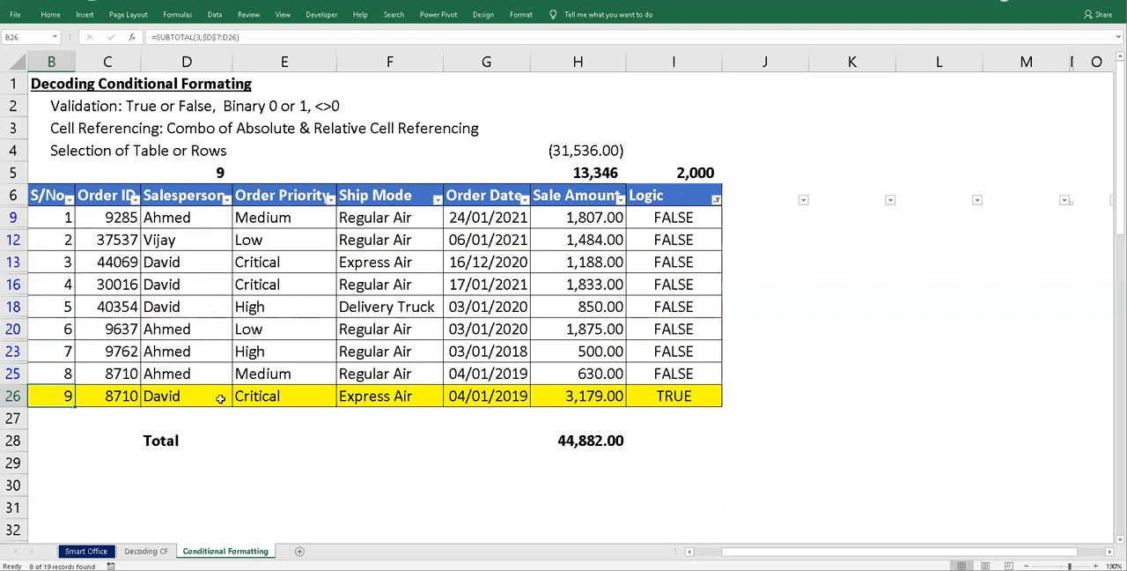
{"action": "left_click", "coordinate": [400, 398]}
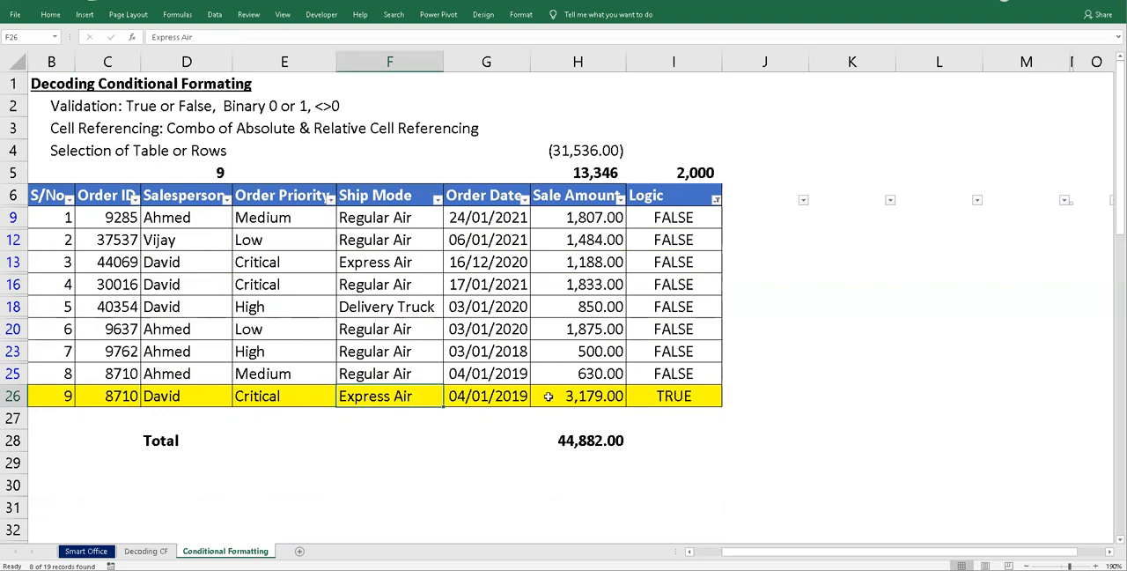
- Filter the Logic column to show only FALSE and check the serial numbers in the last two visible rows
{"action": "left_click", "coordinate": [717, 201]}
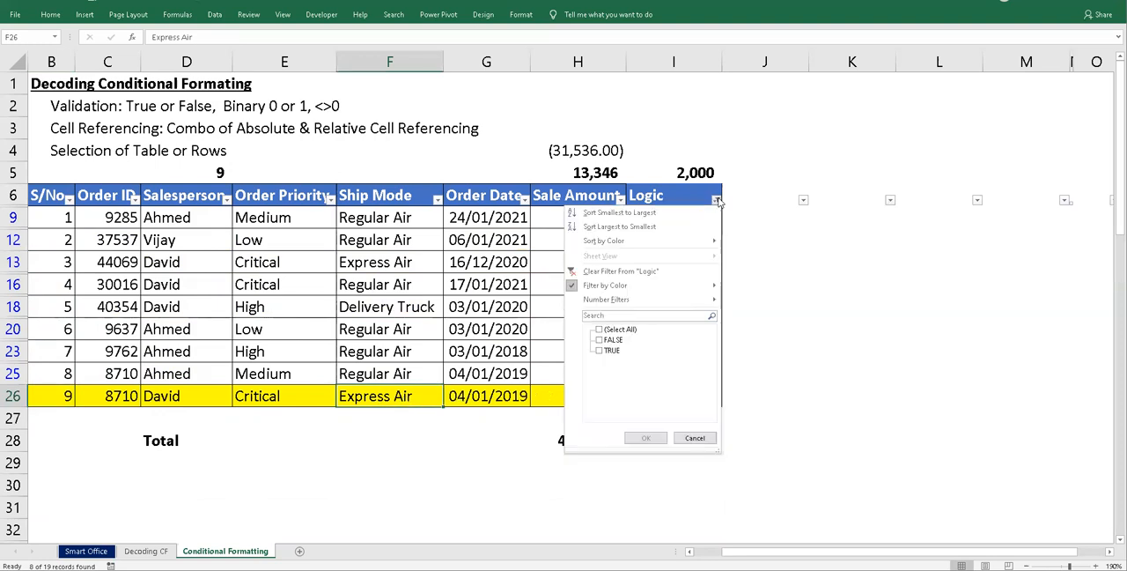
{"action": "left_click", "coordinate": [600, 340]}
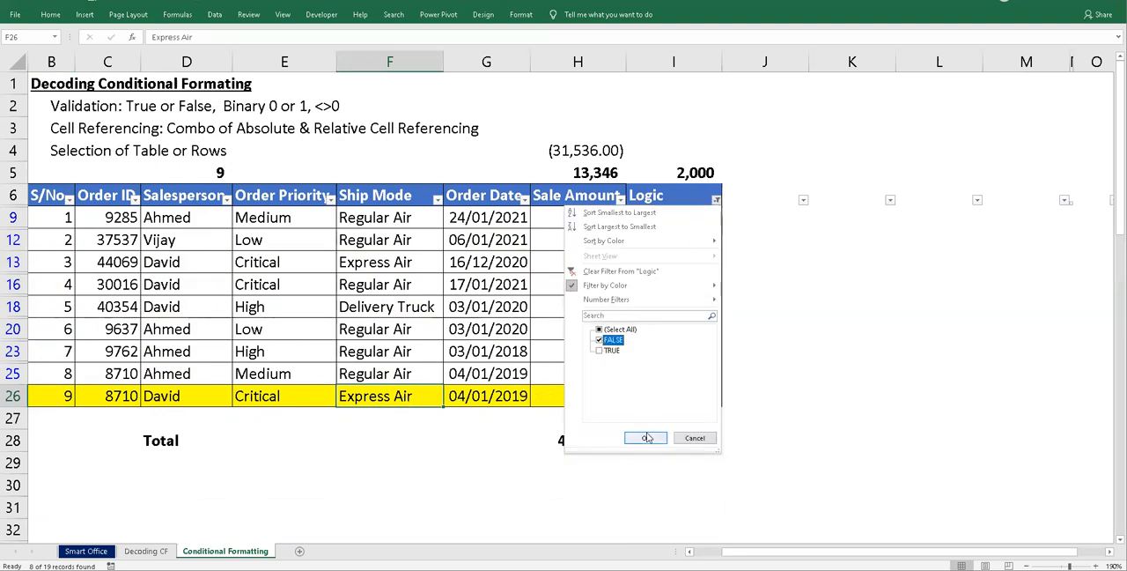
{"action": "left_click", "coordinate": [645, 437]}
{"action": "left_click", "coordinate": [624, 328]}
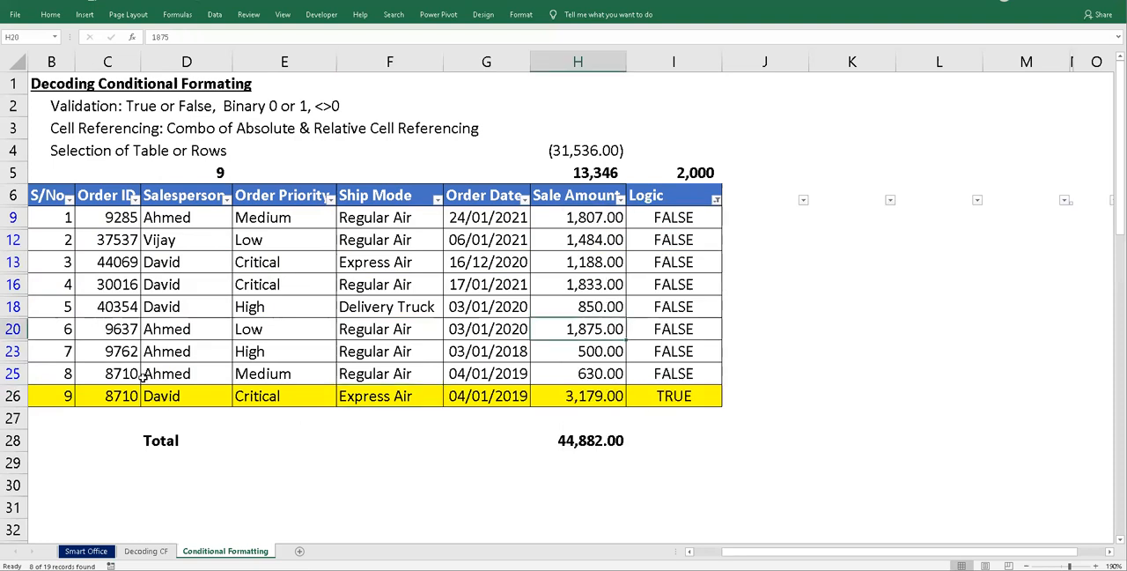
{"action": "left_click", "coordinate": [88, 394]}
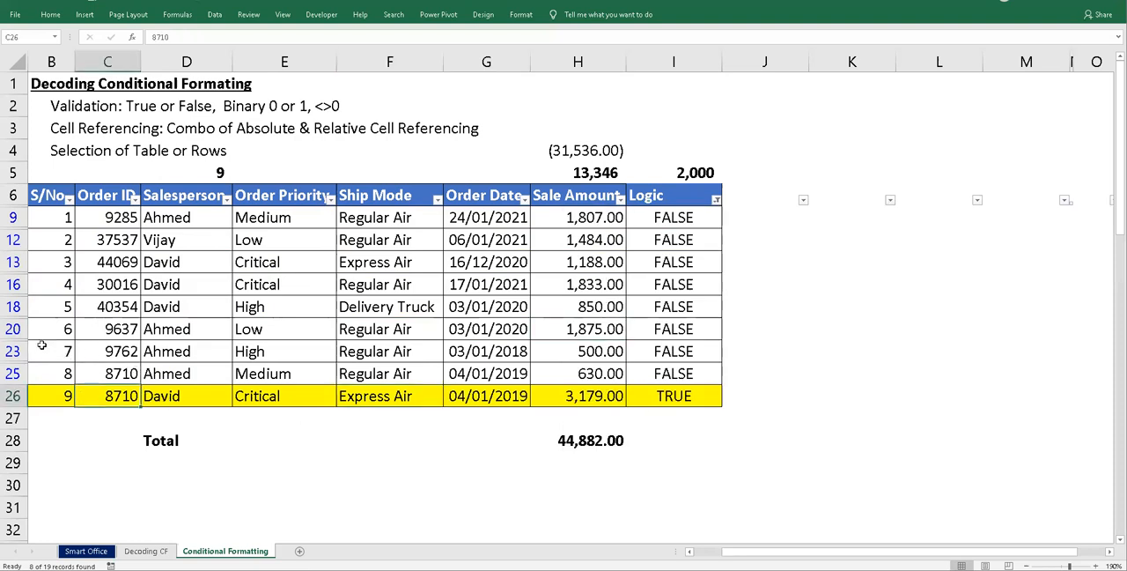
{"action": "left_click", "coordinate": [58, 370]}
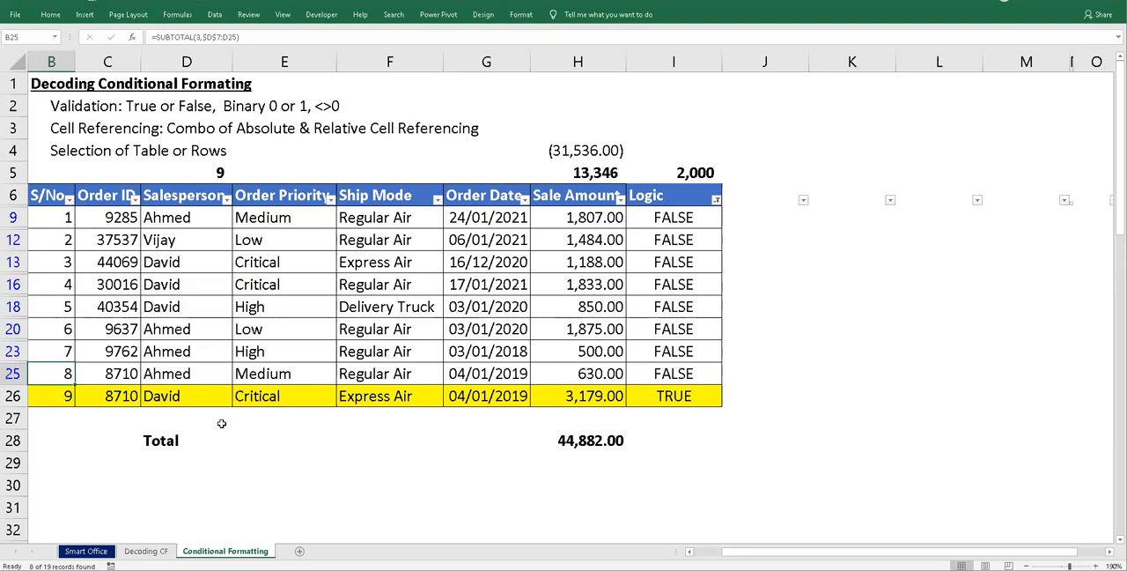
{"action": "key", "text": "Down"}
- Clear the filter from the order table and check the S/No. formula in B26
{"action": "left_click", "coordinate": [219, 20]}
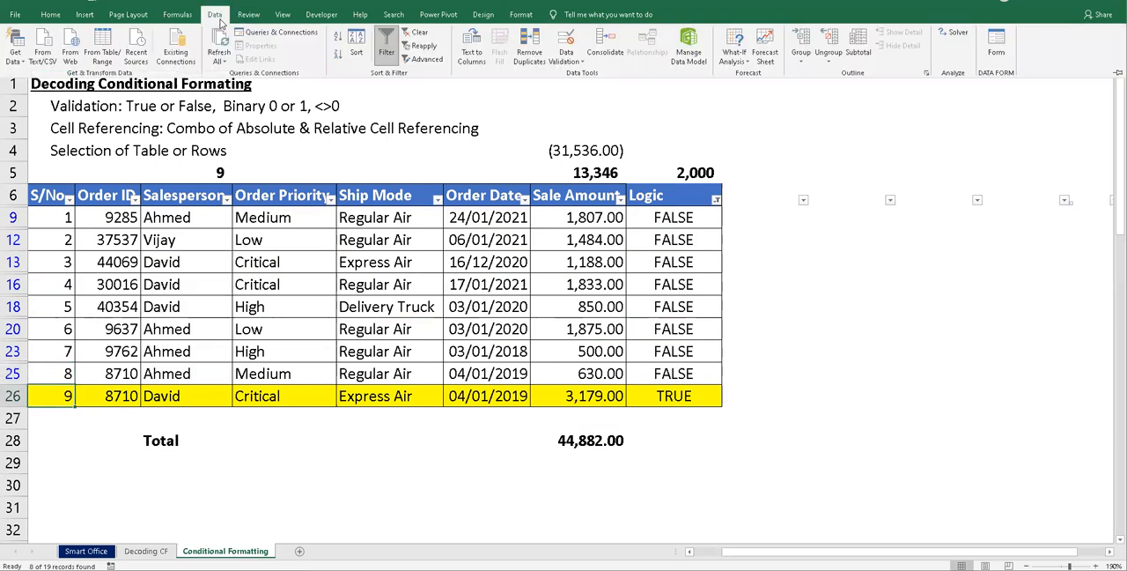
{"action": "left_click", "coordinate": [415, 33]}
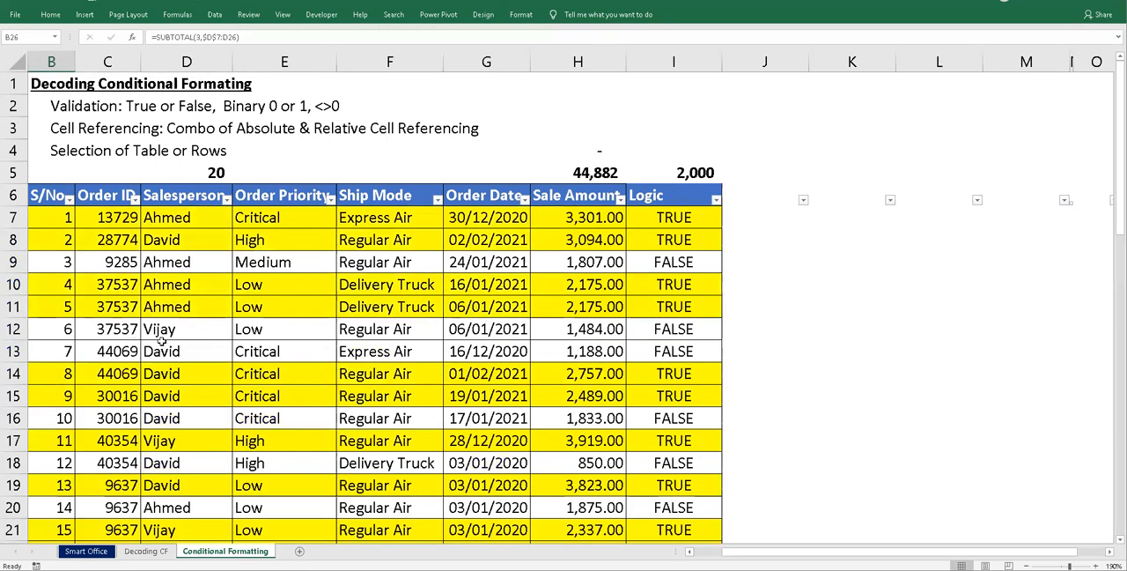
{"action": "scroll", "coordinate": [161, 339], "scroll_direction": "down", "scroll_amount": 7}
{"action": "left_click", "coordinate": [134, 178]}
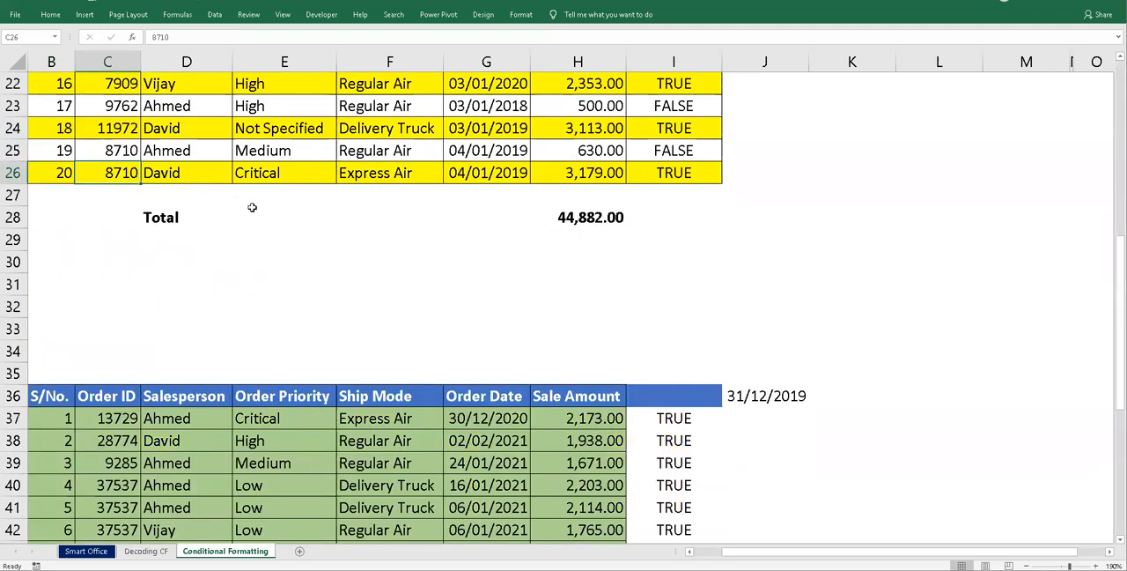
{"action": "scroll", "coordinate": [280, 220], "scroll_direction": "up", "scroll_amount": 5}
{"action": "left_click", "coordinate": [57, 509]}
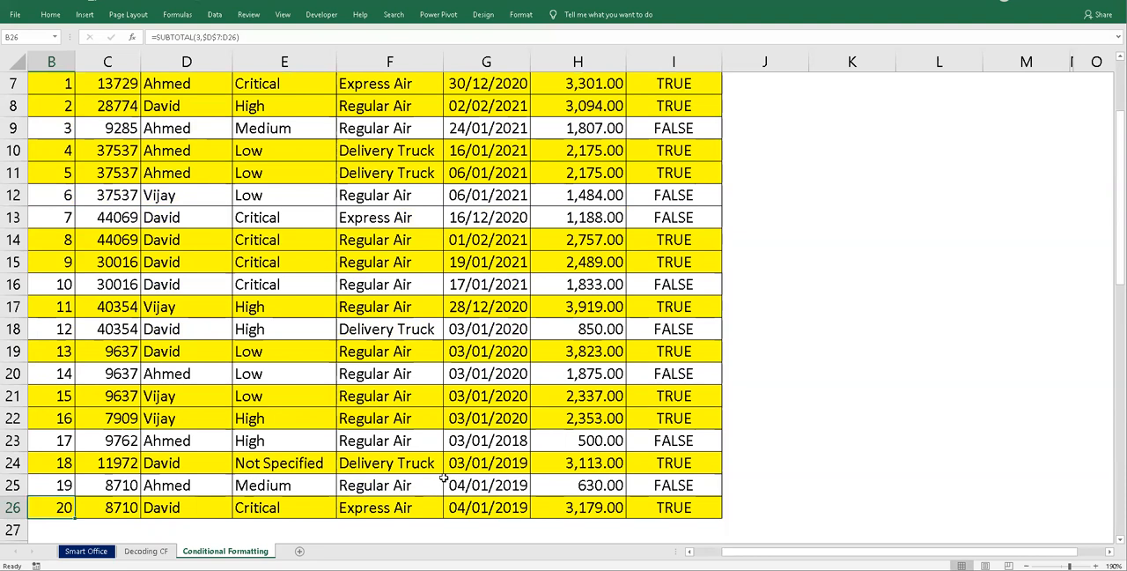
- Filter the Logic column to show only TRUE and review the numbering of the visible orders
{"action": "scroll", "coordinate": [443, 478], "scroll_direction": "up", "scroll_amount": 2}
{"action": "left_click", "coordinate": [716, 200]}
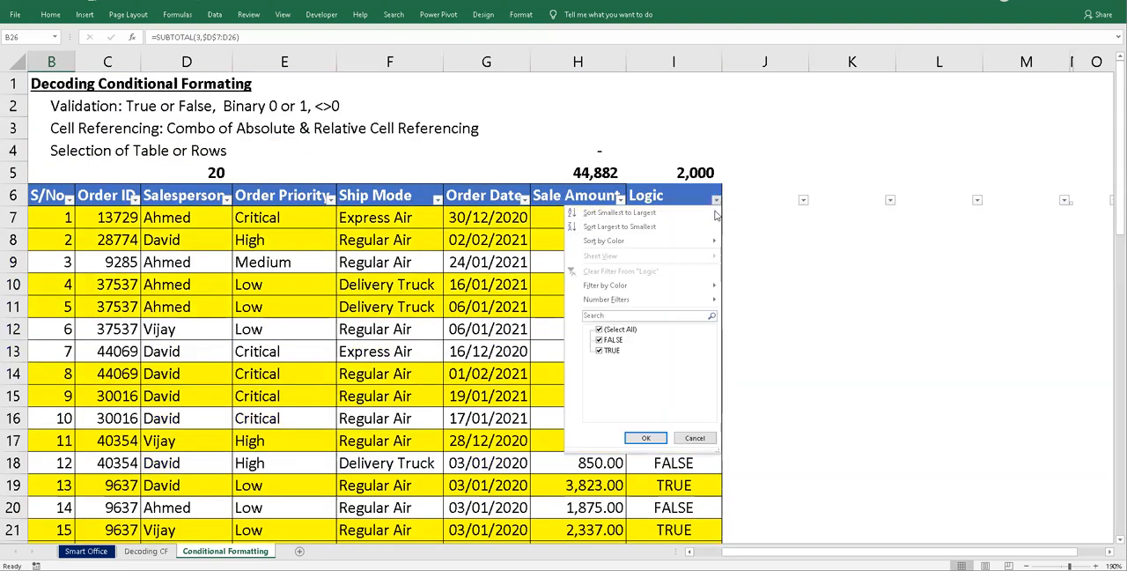
{"action": "left_click", "coordinate": [616, 330]}
{"action": "left_click", "coordinate": [612, 350]}
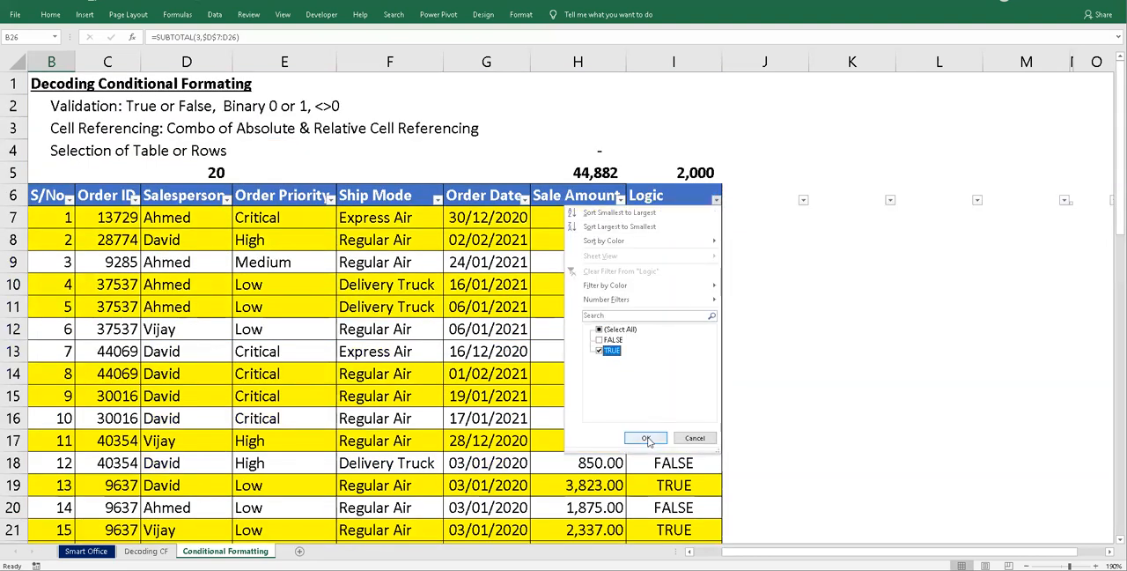
{"action": "left_click", "coordinate": [647, 438]}
{"action": "scroll", "coordinate": [581, 403], "scroll_direction": "down", "scroll_amount": 1}
{"action": "scroll", "coordinate": [577, 404], "scroll_direction": "up", "scroll_amount": 1}
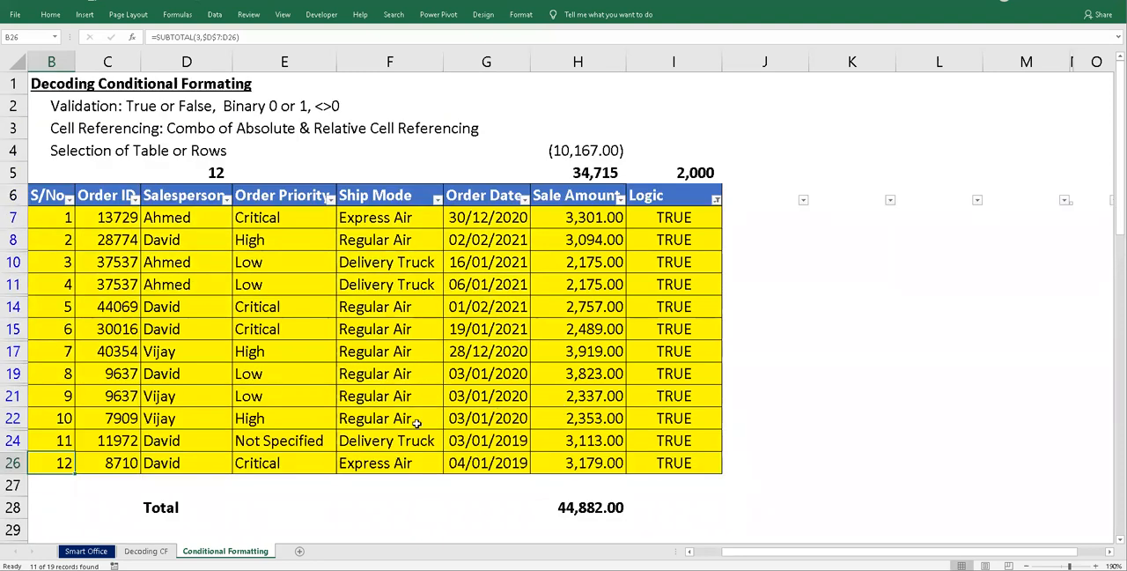
- Compare the SUBTOTAL count formula in D5 with the S/No. formulas in the visible rows, including B24 and B26
{"action": "left_click", "coordinate": [215, 172]}
{"action": "left_click", "coordinate": [66, 221]}
{"action": "left_click_drag", "start_coordinate": [66, 220], "coordinate": [50, 460]}
{"action": "left_click", "coordinate": [52, 446]}
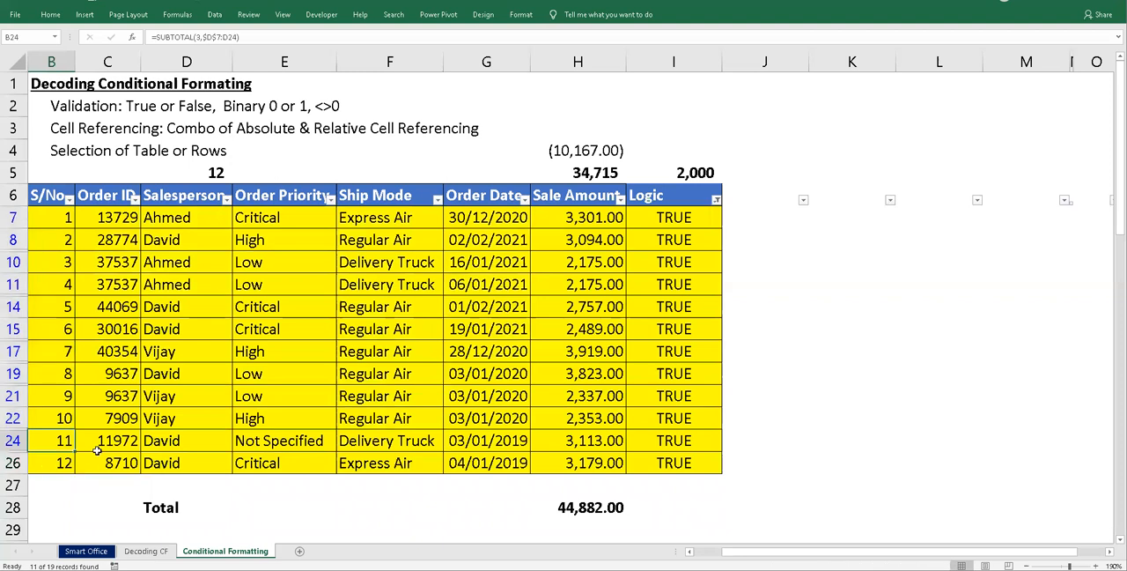
{"action": "left_click", "coordinate": [217, 174]}
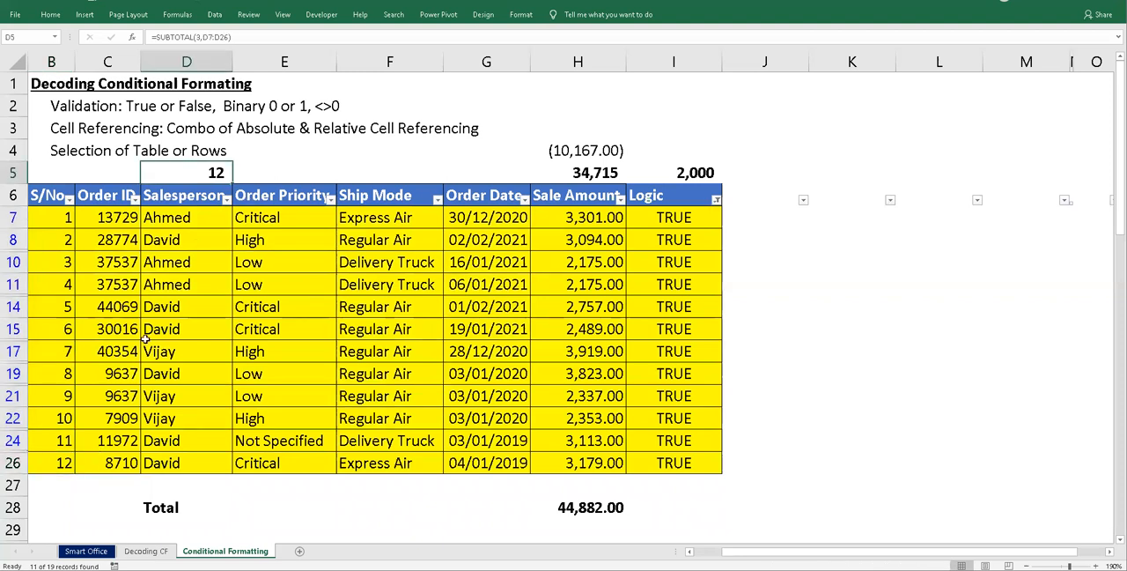
{"action": "left_click", "coordinate": [67, 464]}
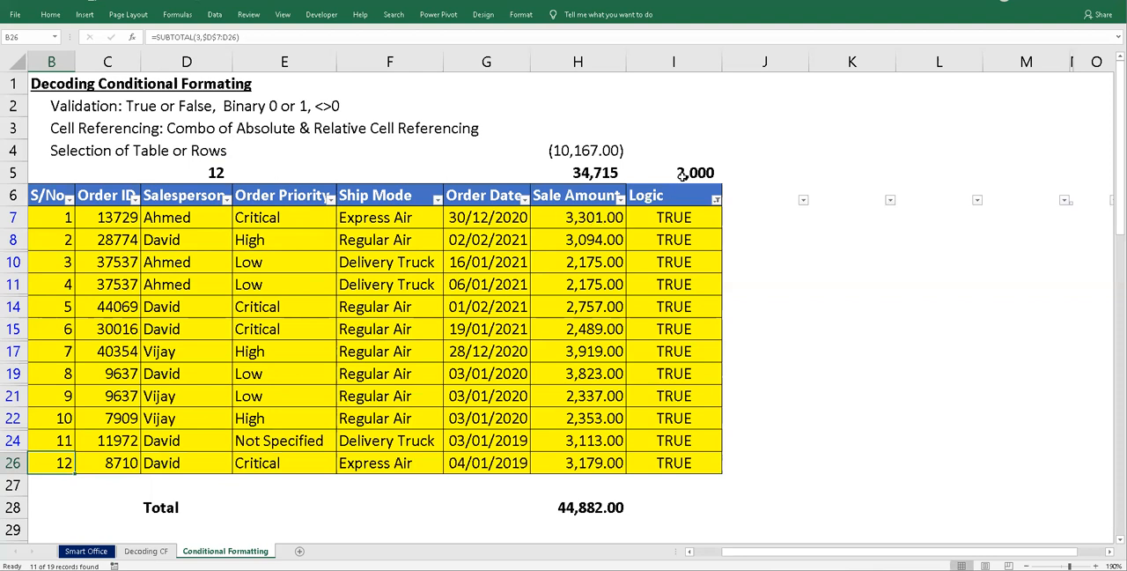
{"action": "left_click", "coordinate": [202, 173]}
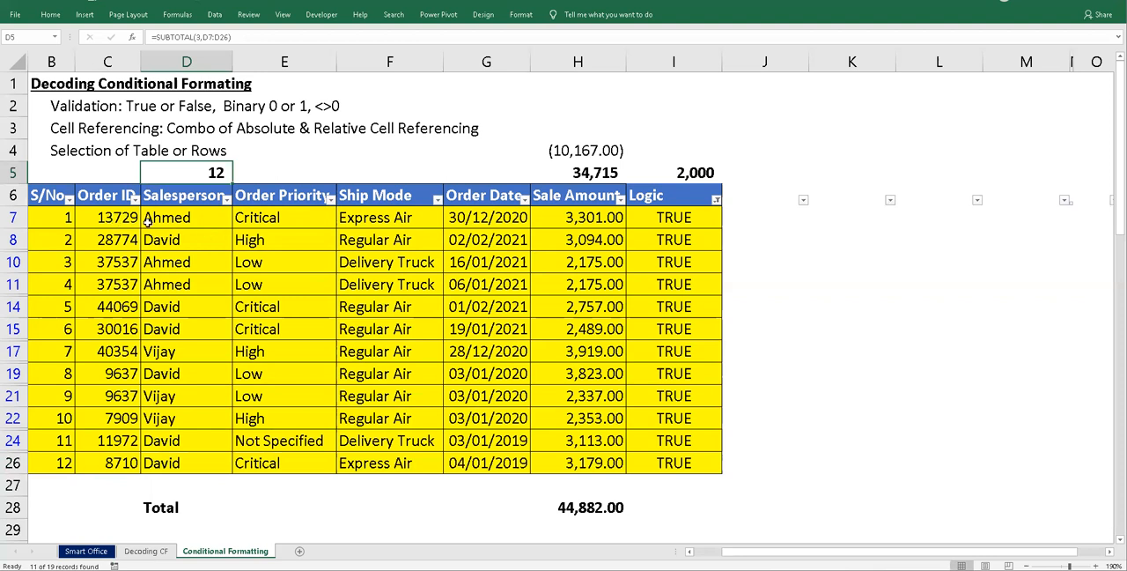
{"action": "left_click_drag", "start_coordinate": [105, 216], "coordinate": [125, 443]}
- Compare the SUBTOTAL sum formula in H5 with the Sale Amount total in H28
{"action": "left_click", "coordinate": [587, 175]}
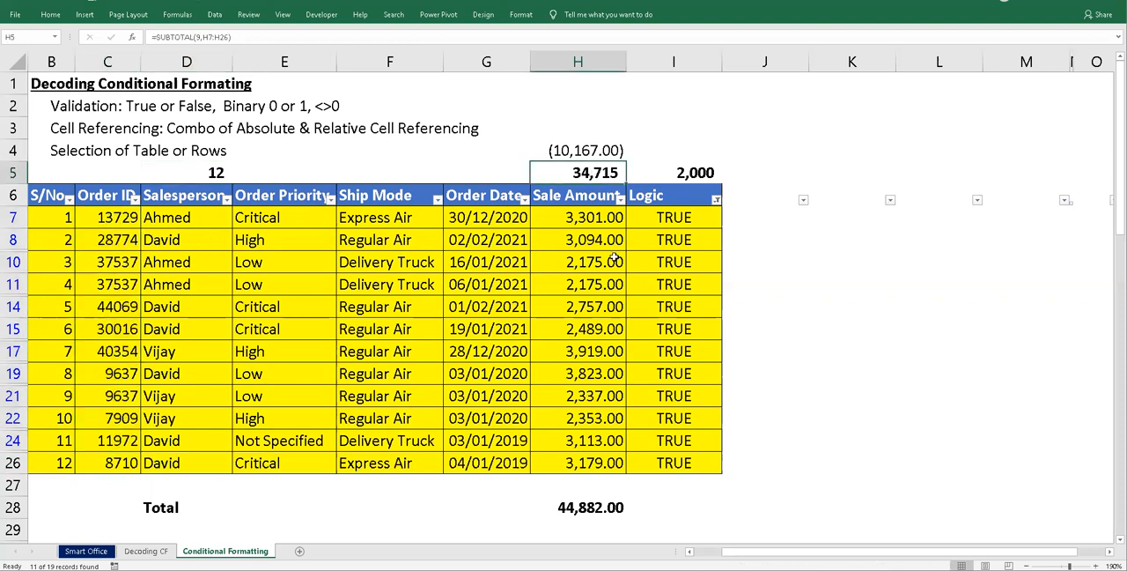
{"action": "left_click", "coordinate": [599, 509]}
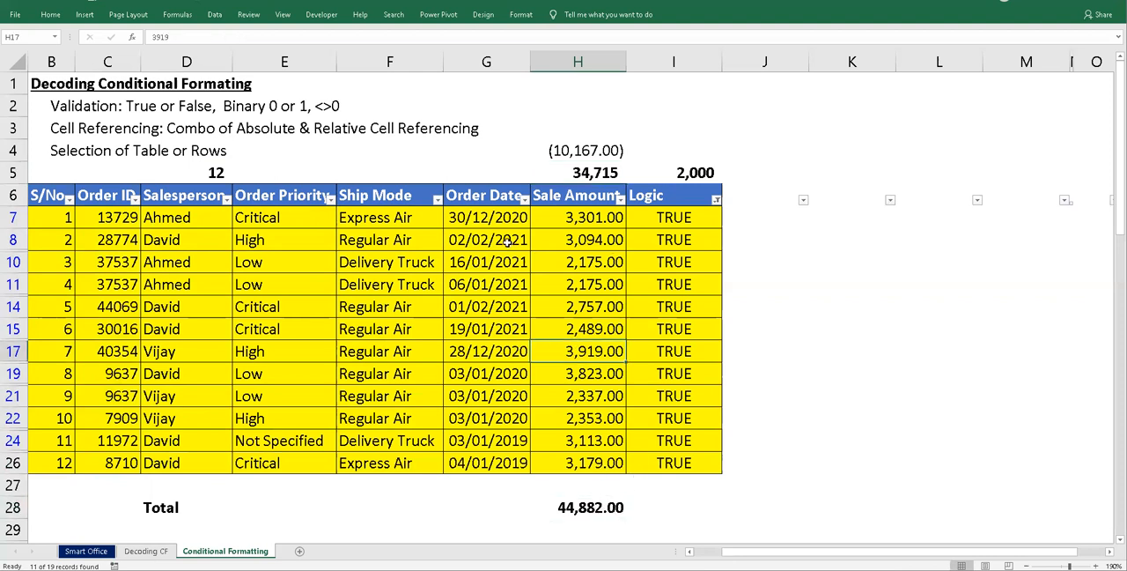
{"action": "left_click", "coordinate": [581, 172]}
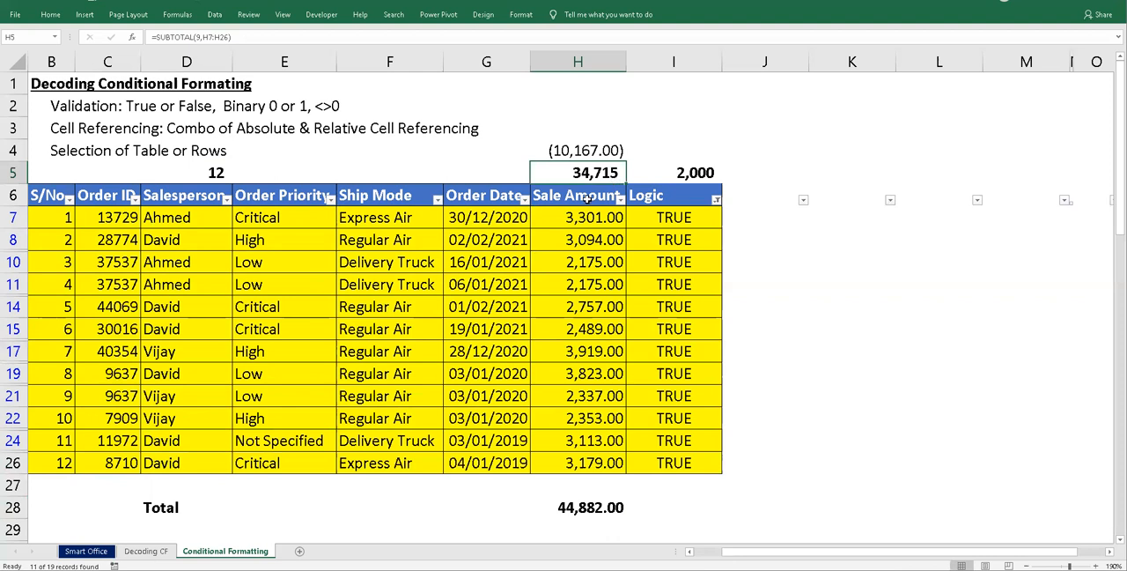
- Check the S/No. formulas of the filtered orders in B7, B11 and B17
{"action": "left_click", "coordinate": [64, 220]}
{"action": "left_click", "coordinate": [63, 292]}
{"action": "left_click", "coordinate": [68, 349]}
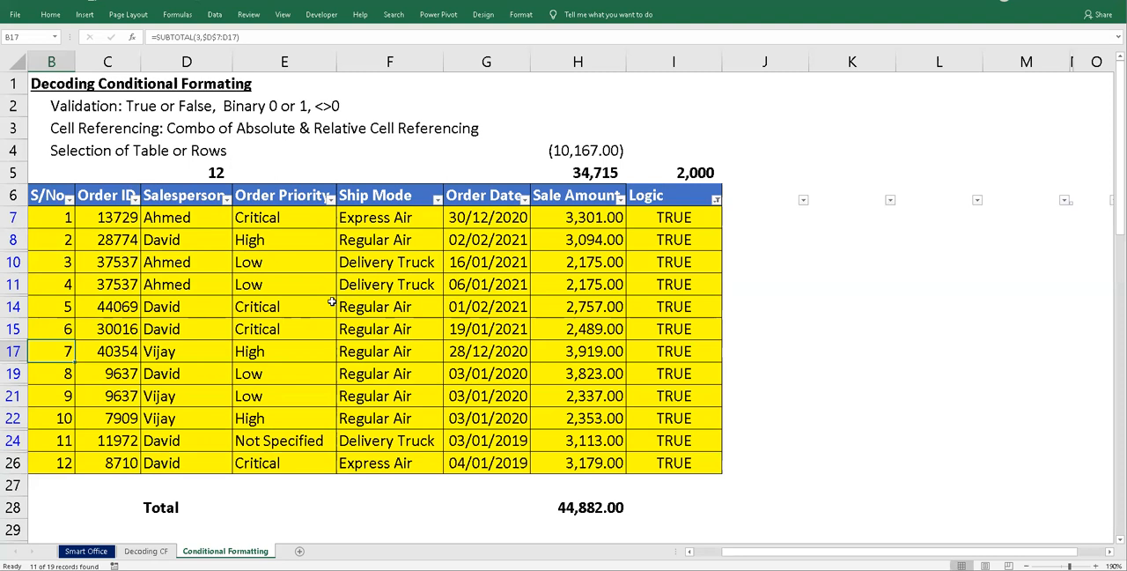
{"action": "left_click", "coordinate": [514, 282]}
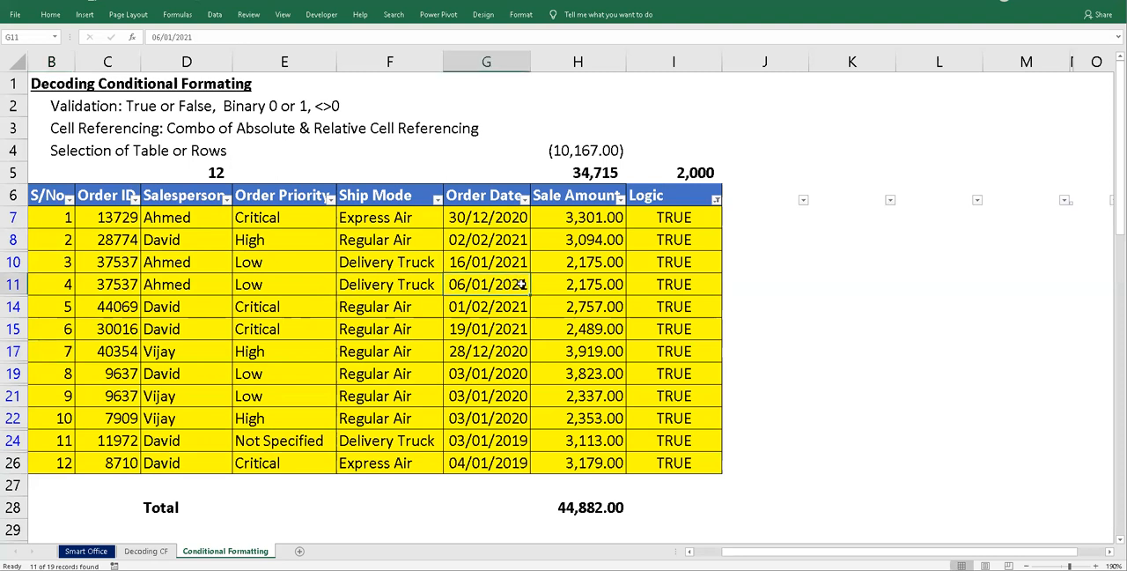